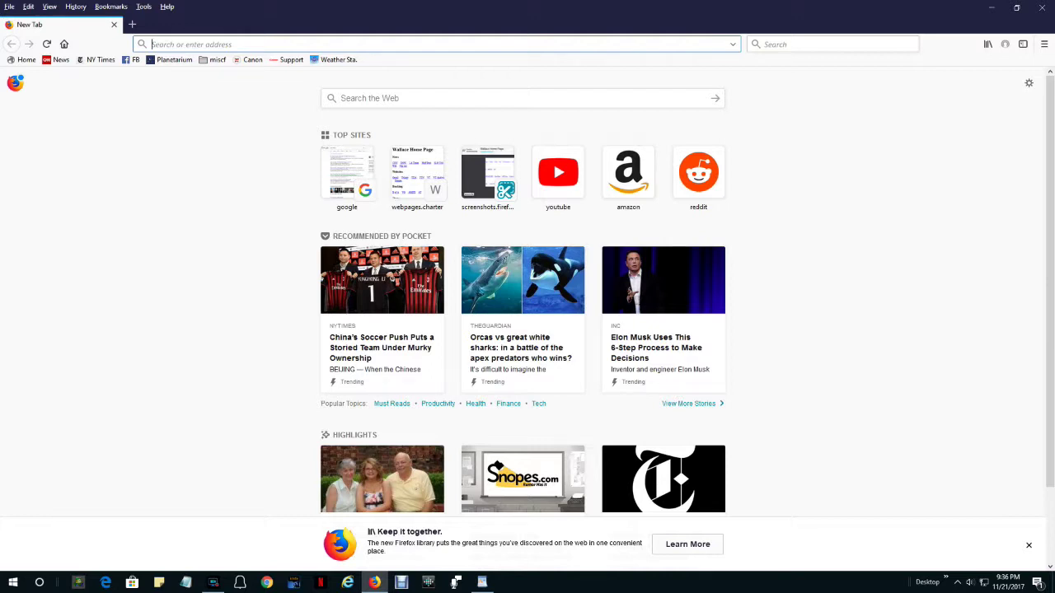
# - Open CNN from the News bookmark and set the current page as the browser's home page
pyautogui.click(291, 58)
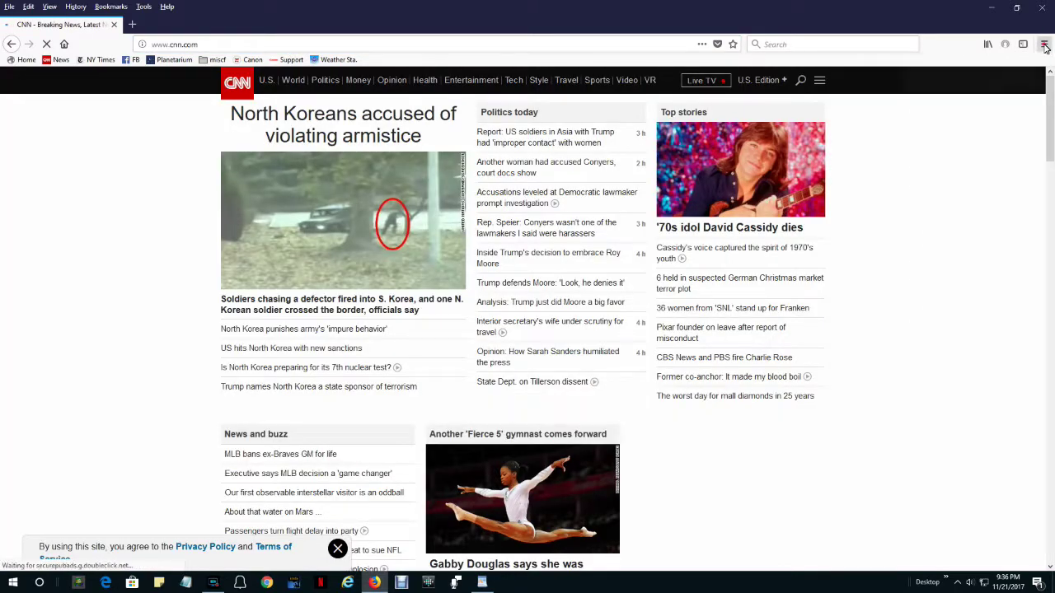
pyautogui.click(1043, 46)
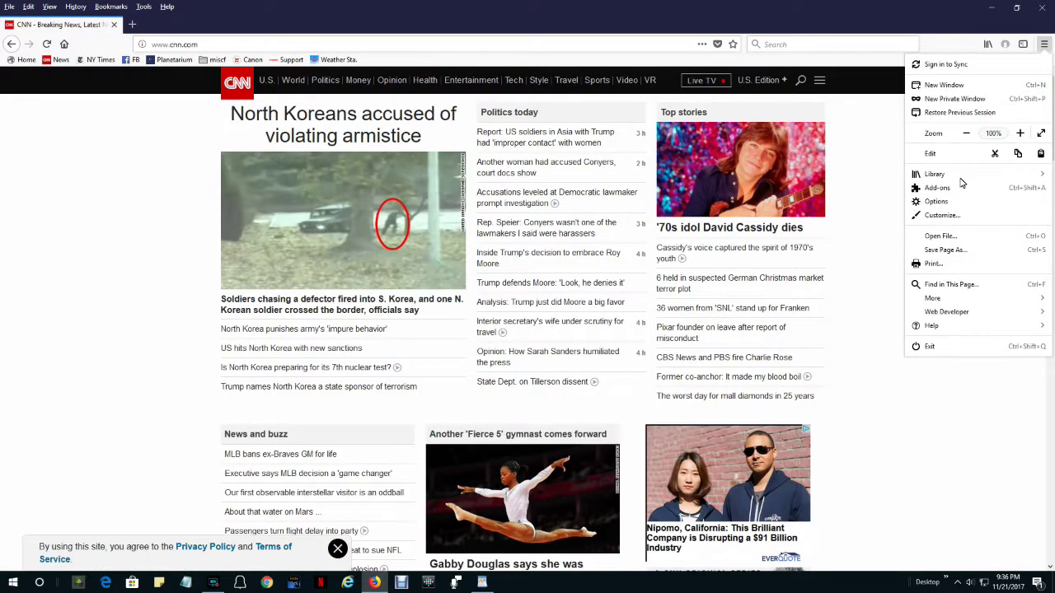
pyautogui.click(936, 202)
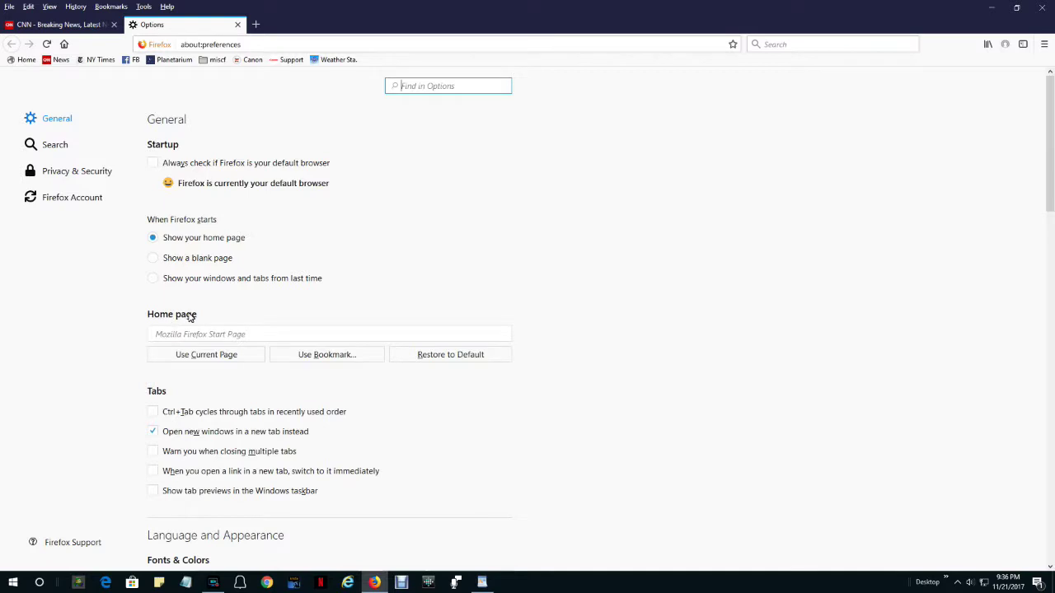
pyautogui.click(216, 357)
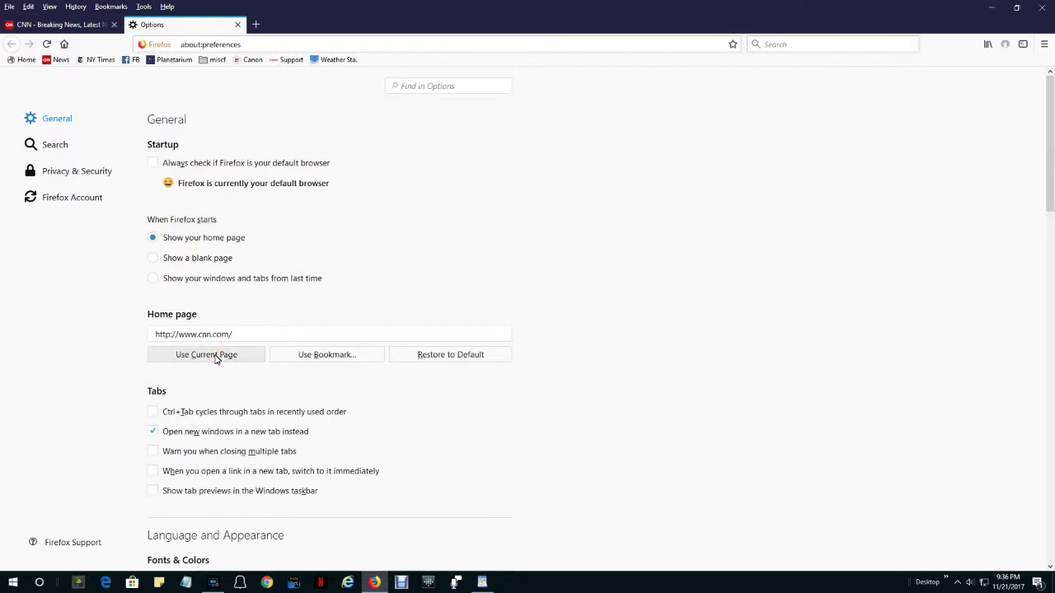
# - Restart the browser and test the home page setting by returning home from the New York Times site
pyautogui.click(1043, 10)
pyautogui.click(375, 582)
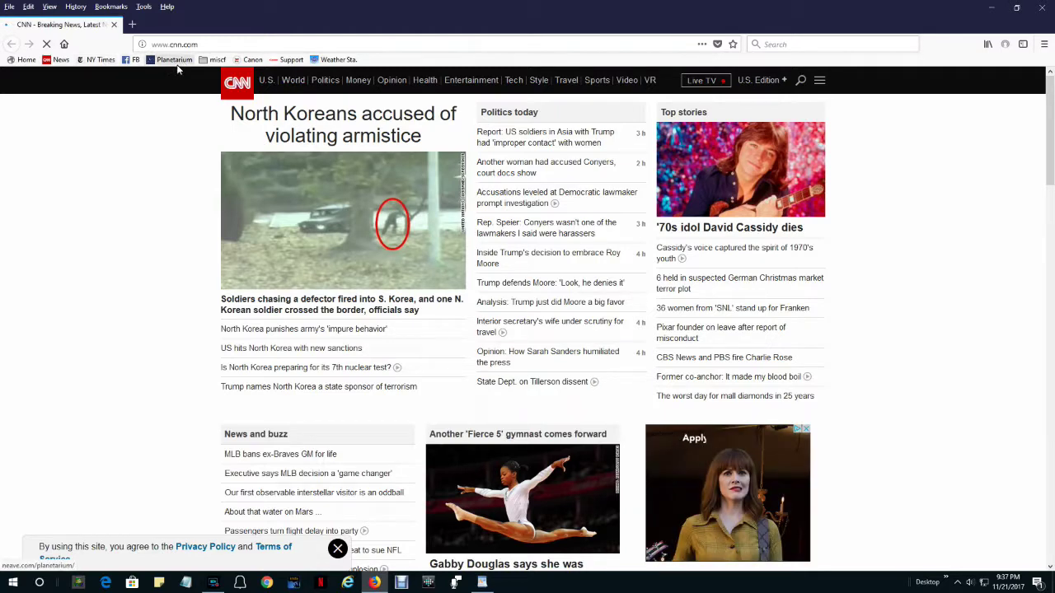
pyautogui.click(95, 59)
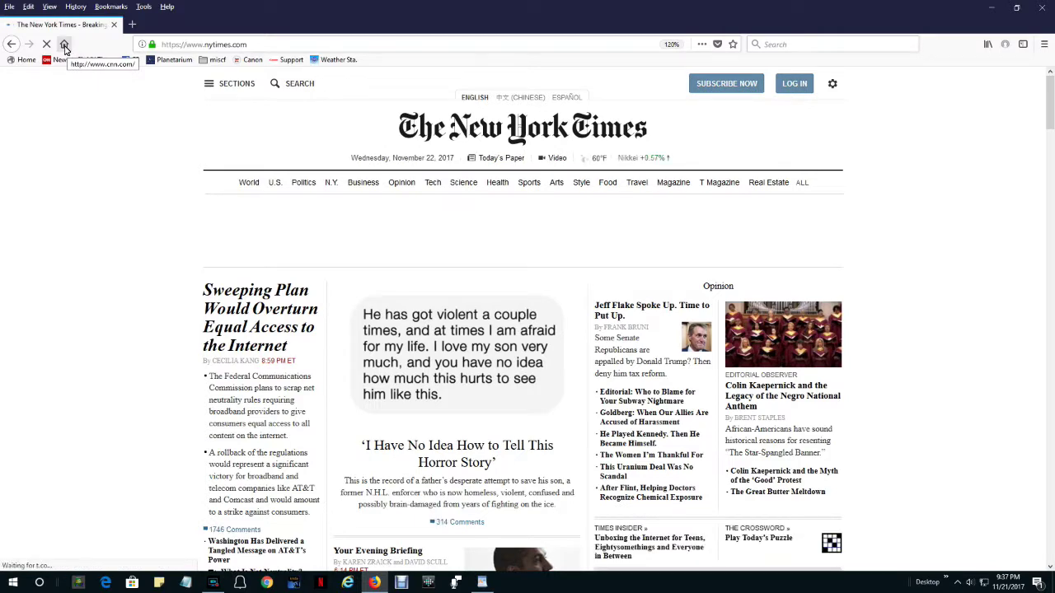
pyautogui.click(64, 46)
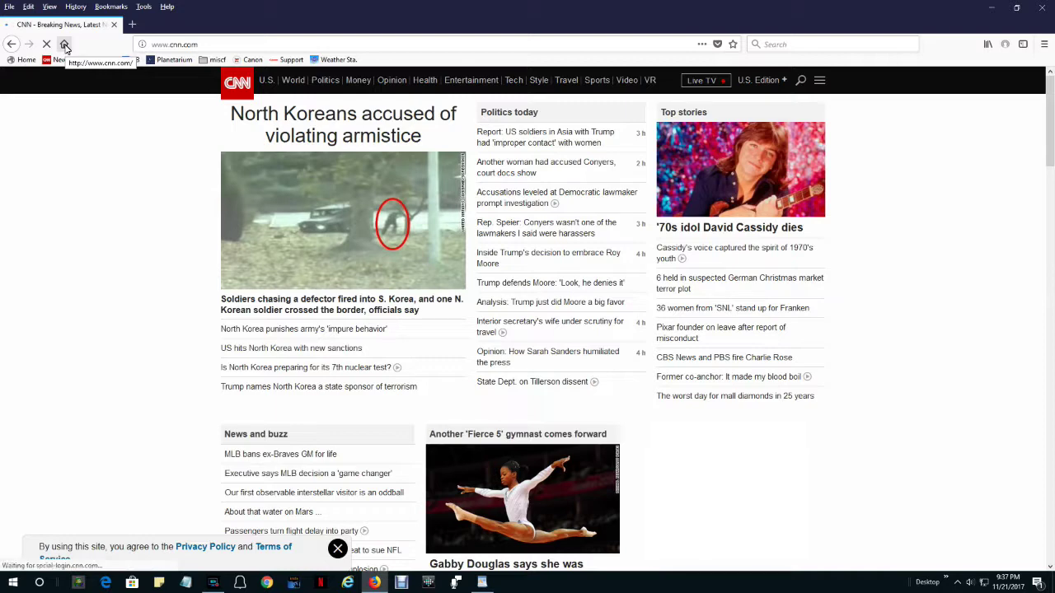
# - Set the page behind the Home bookmark as the browser's home page and restart the browser
pyautogui.click(64, 44)
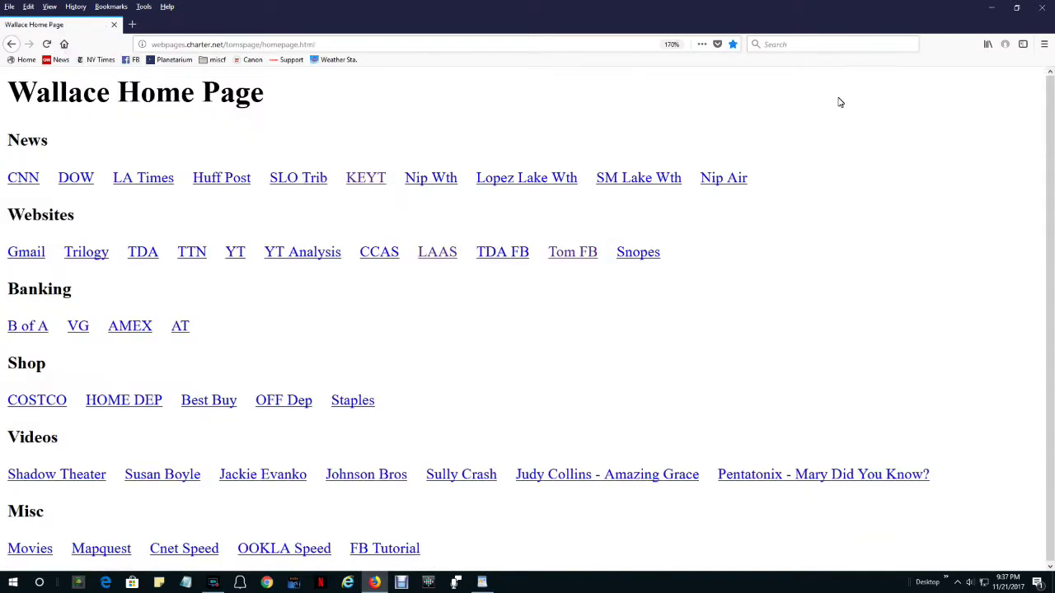
pyautogui.click(1044, 45)
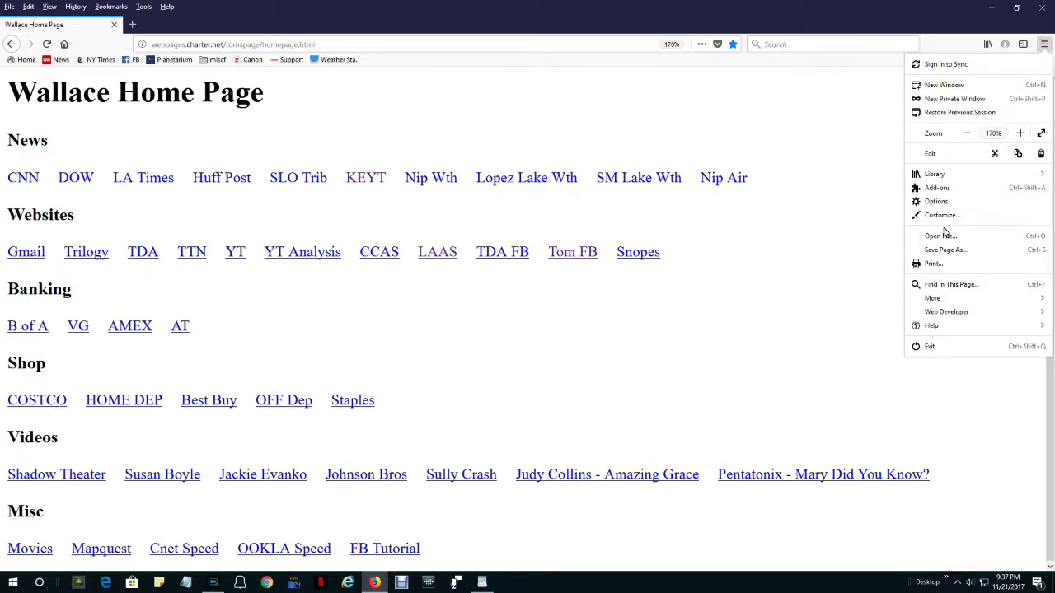
pyautogui.click(937, 201)
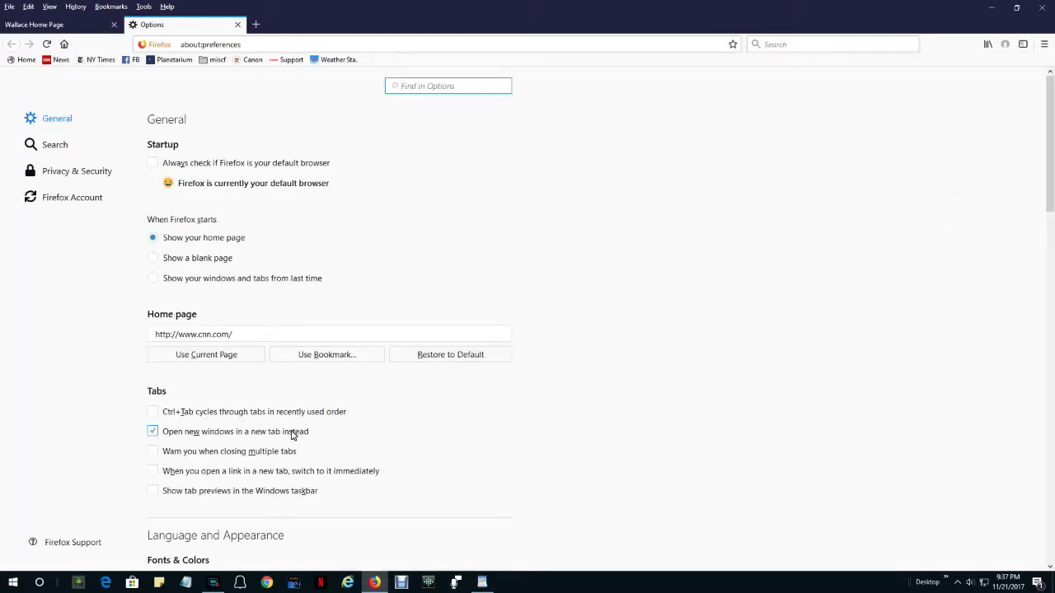
pyautogui.click(202, 356)
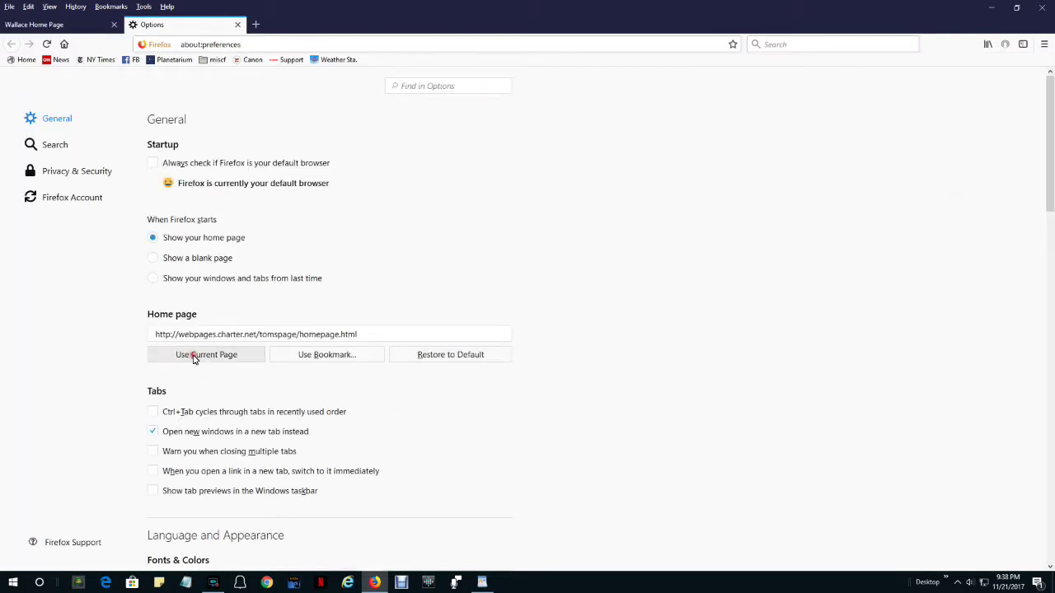
pyautogui.click(1042, 7)
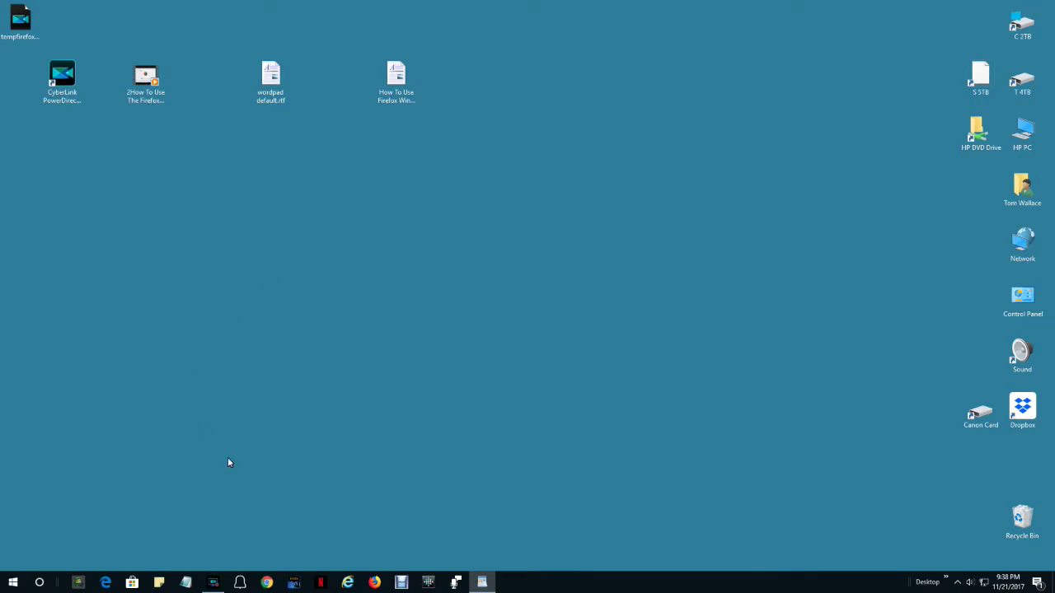
pyautogui.click(374, 582)
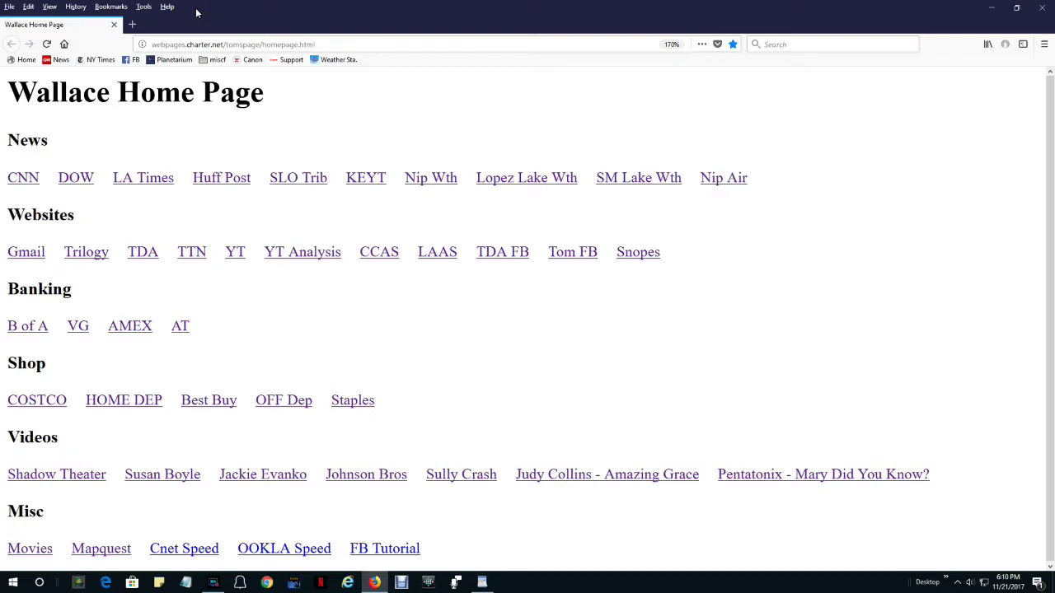
# - Make the browser's menu bar permanently visible
pyautogui.click(473, 108)
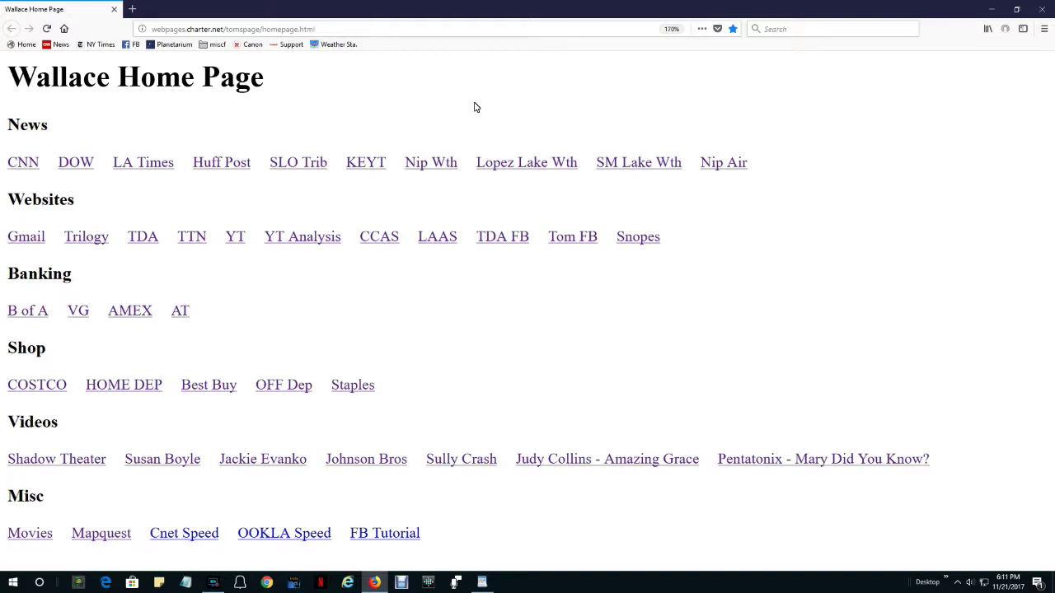
pyautogui.press('alt')
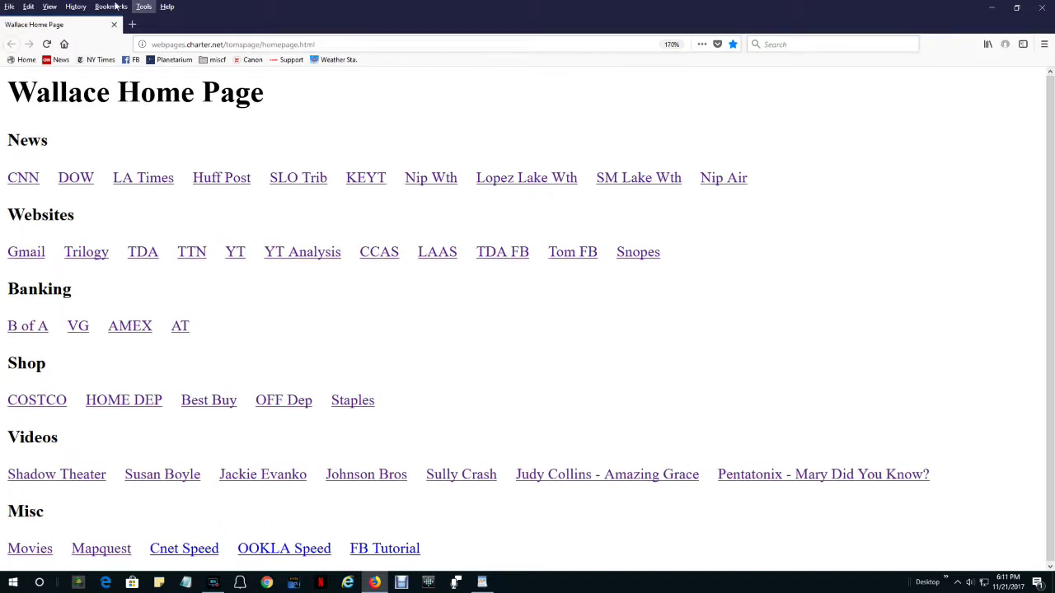
pyautogui.click(51, 8)
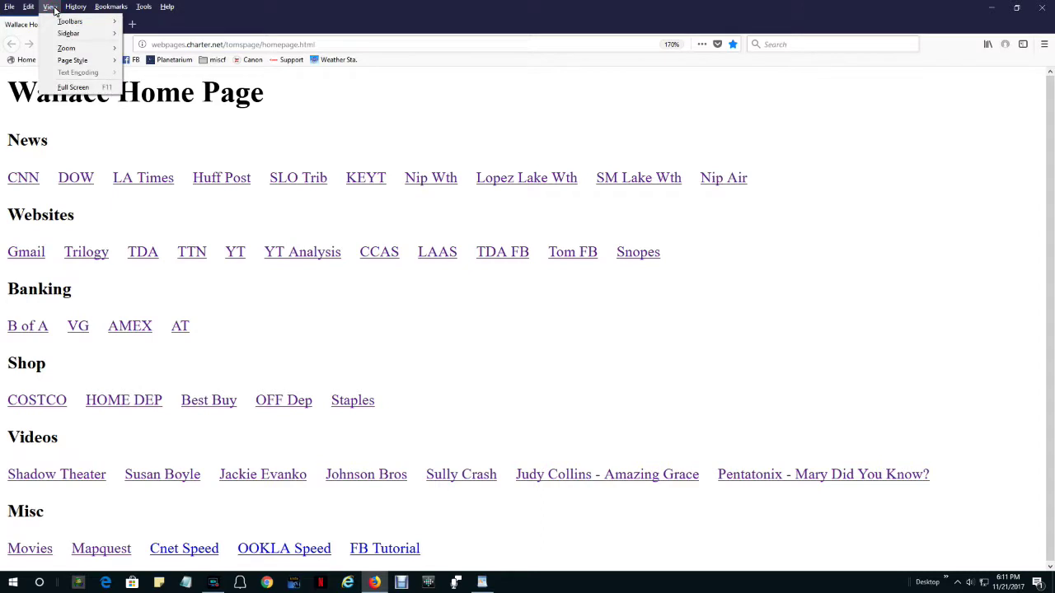
pyautogui.moveTo(60, 26)
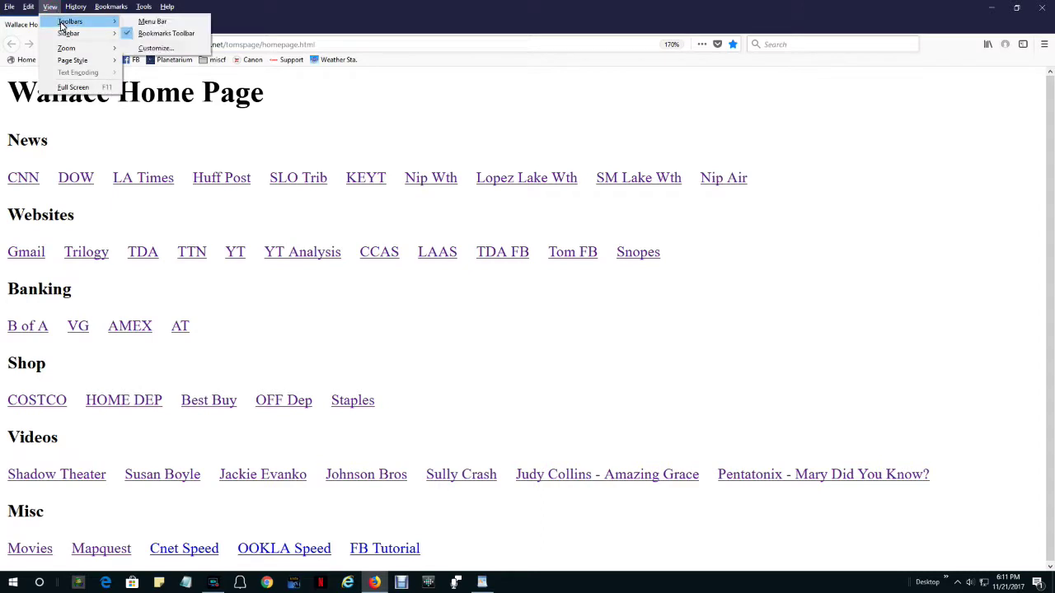
pyautogui.click(161, 23)
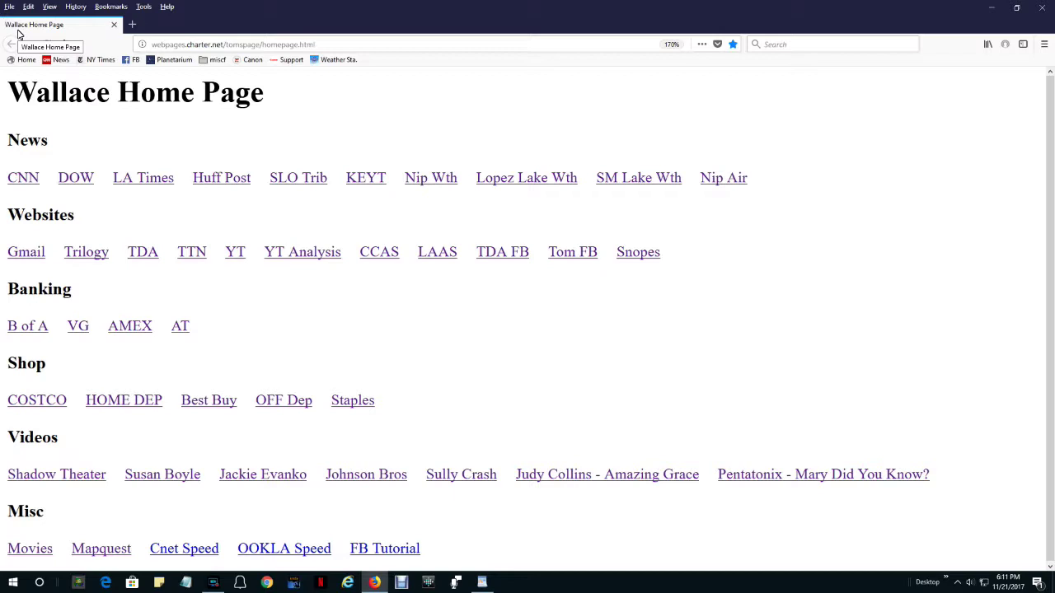
# - Open Snopes in a new tab, and close that tab after switching between it and the home page
pyautogui.click(132, 29)
pyautogui.click(536, 483)
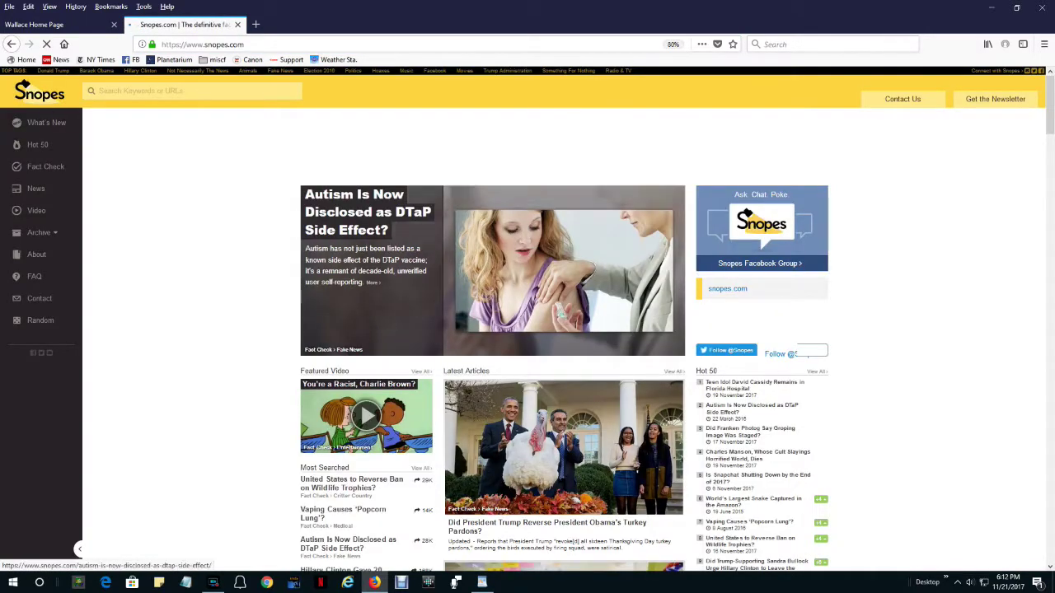
pyautogui.click(51, 24)
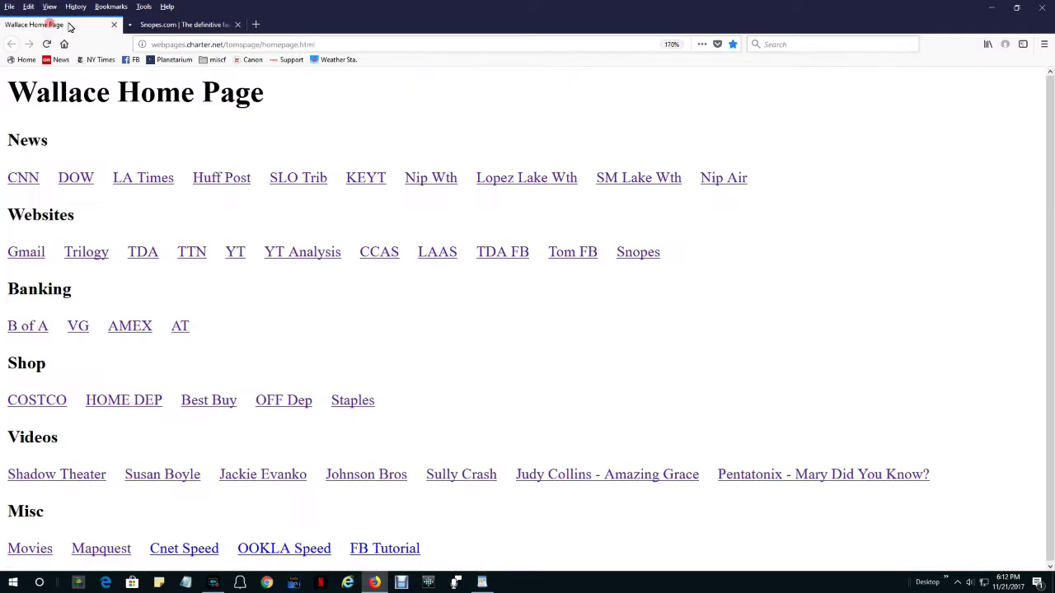
pyautogui.click(185, 26)
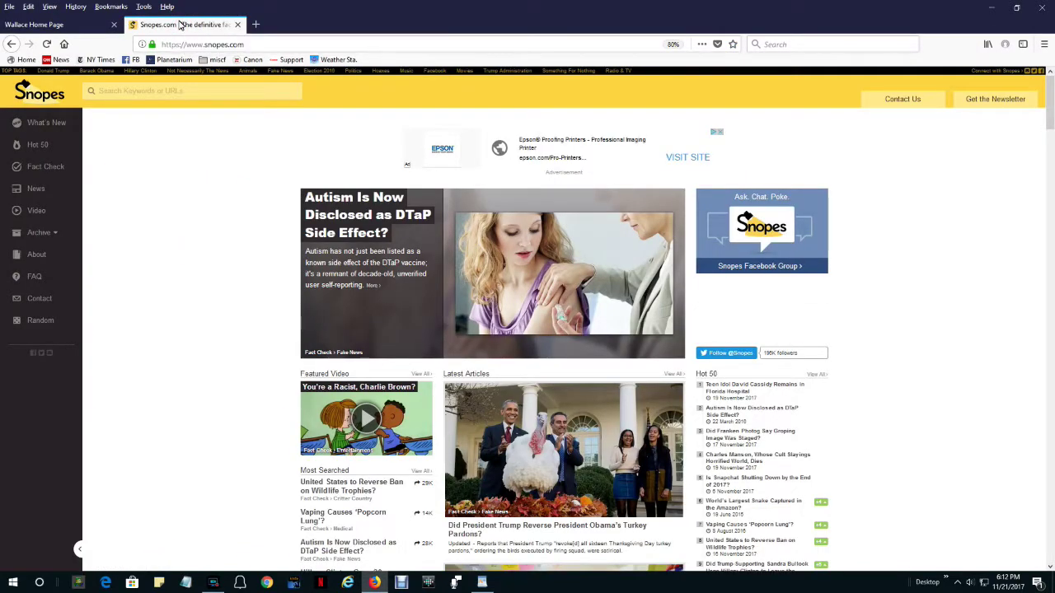
pyautogui.click(238, 25)
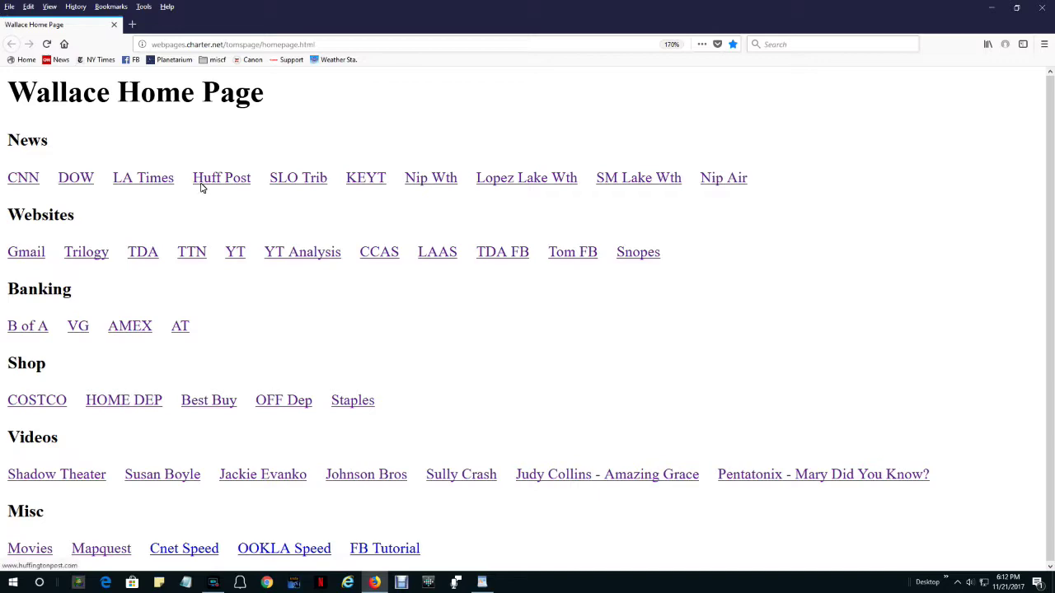
# - Open the CNN link, restore the browser to a smaller window and create a desktop shortcut to the site
pyautogui.click(29, 180)
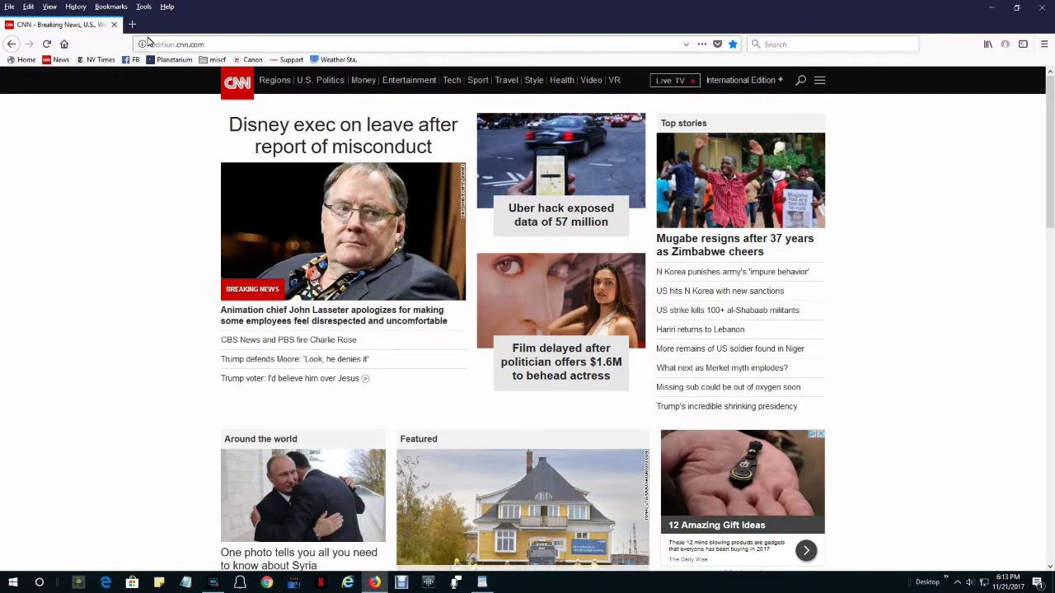
pyautogui.click(1016, 9)
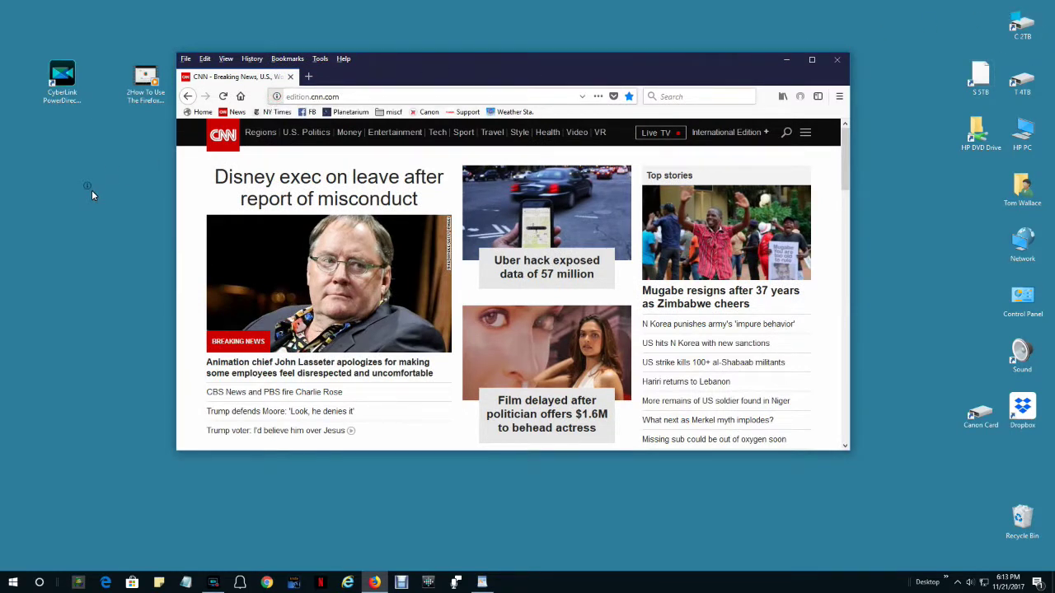
pyautogui.moveTo(91, 192); pyautogui.dragTo(90, 189)
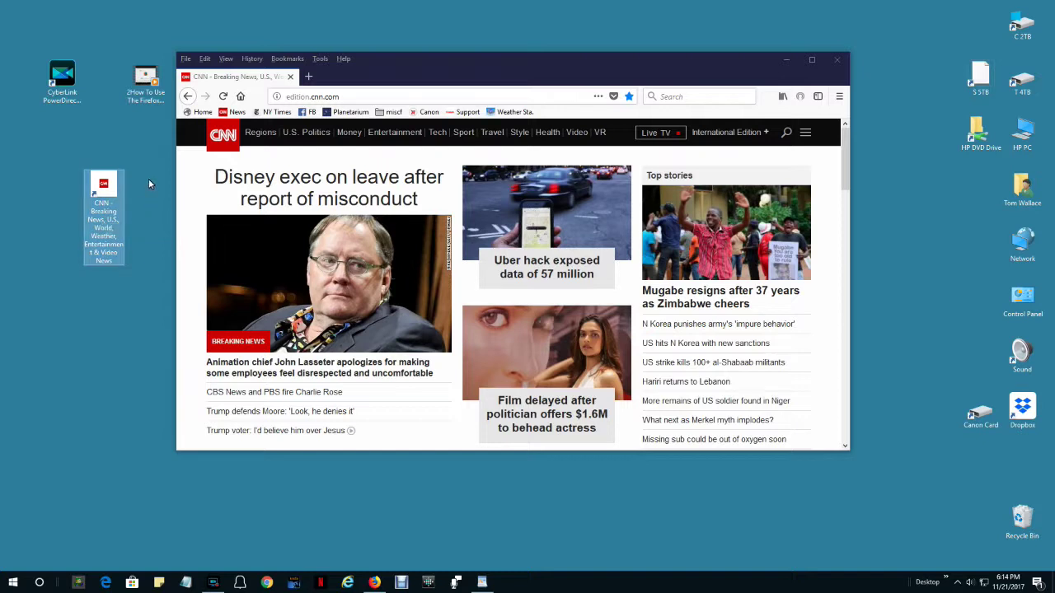
# - Rename the desktop shortcut as cnn and test it by launching it with the browser closed
pyautogui.click(104, 215)
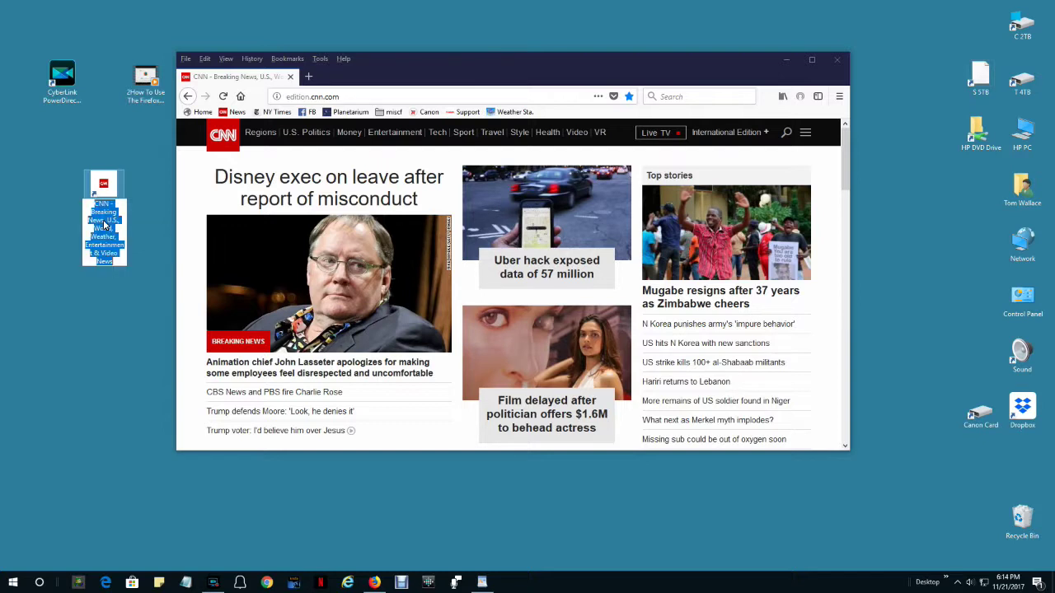
pyautogui.write('cnn')
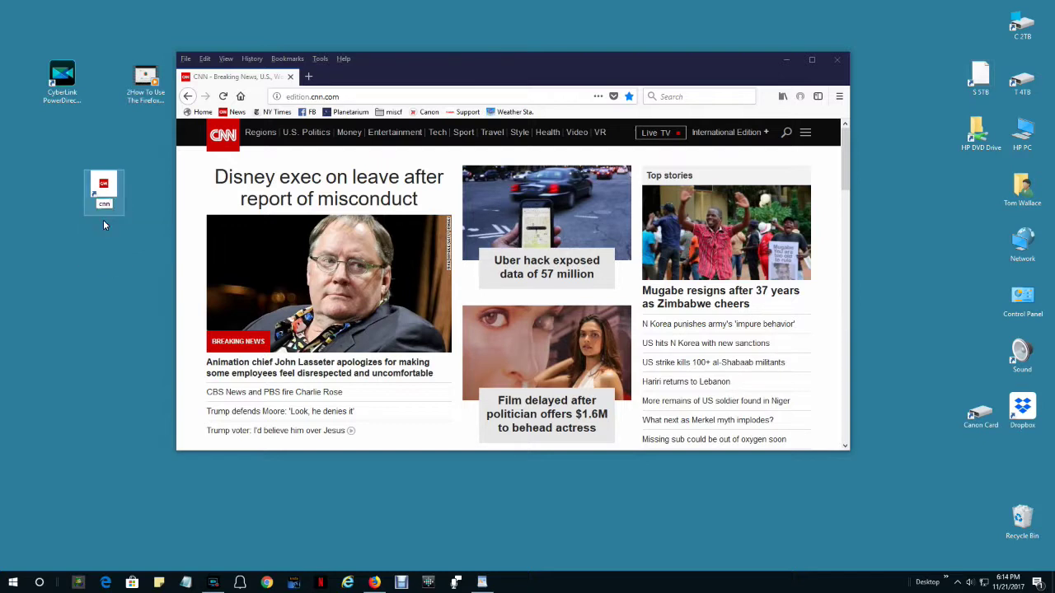
pyautogui.click(111, 272)
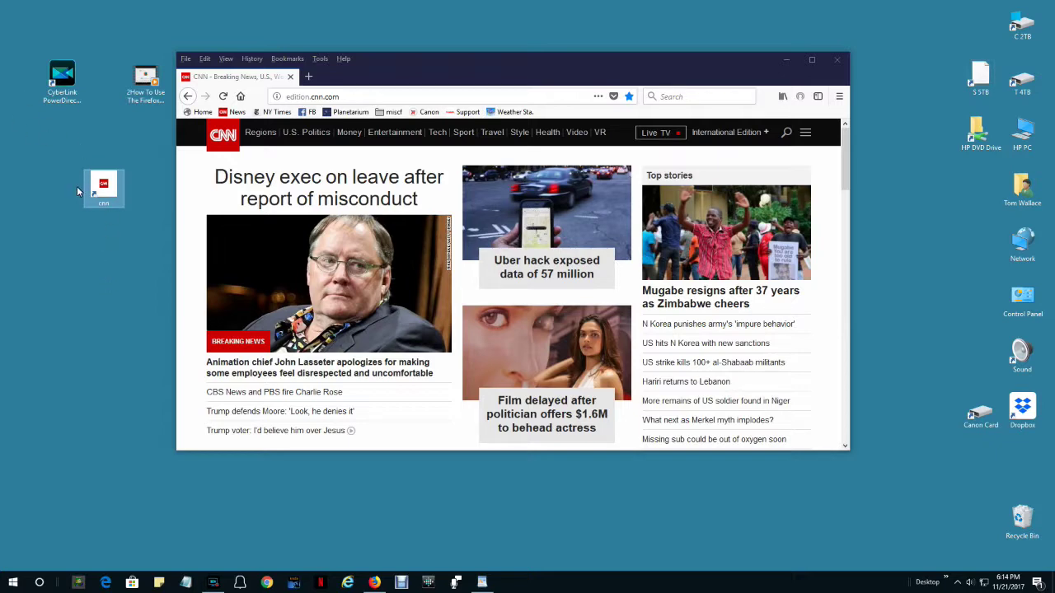
pyautogui.click(837, 60)
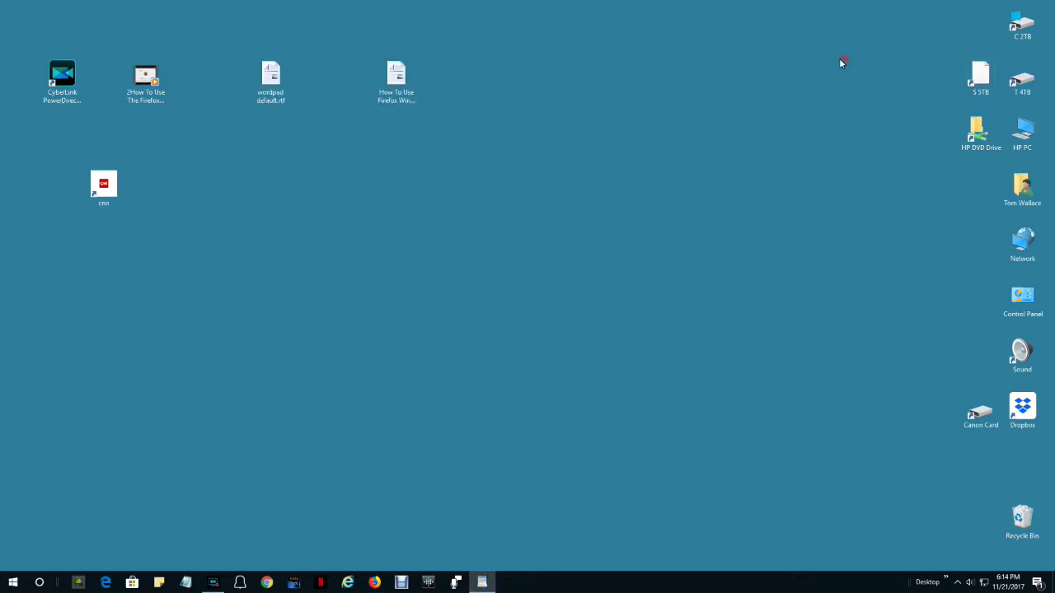
pyautogui.doubleClick(100, 183)
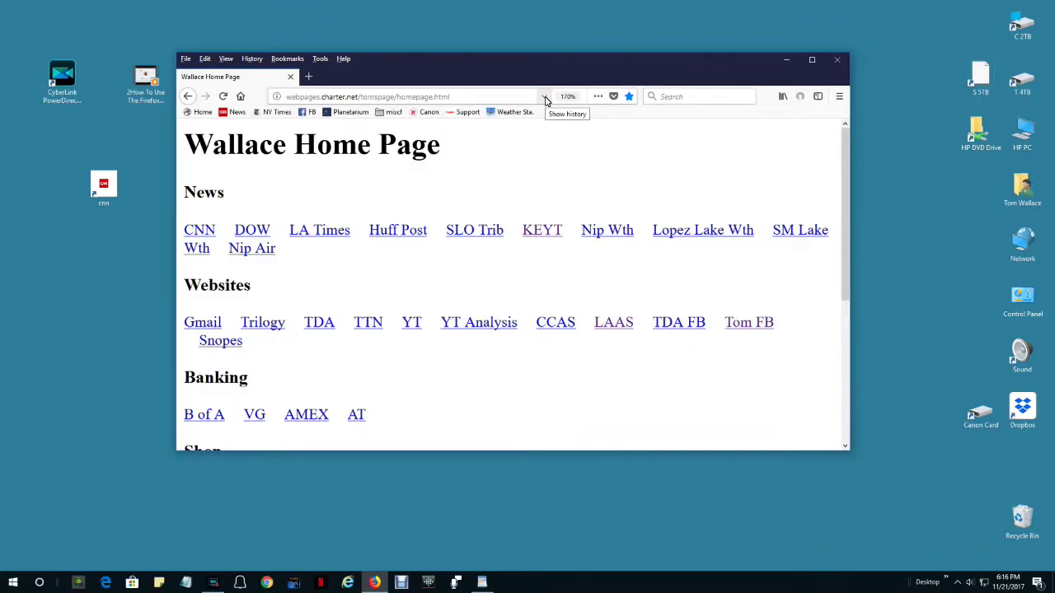
# - Show the address history list and zoom the home page out to 90%
pyautogui.click(545, 99)
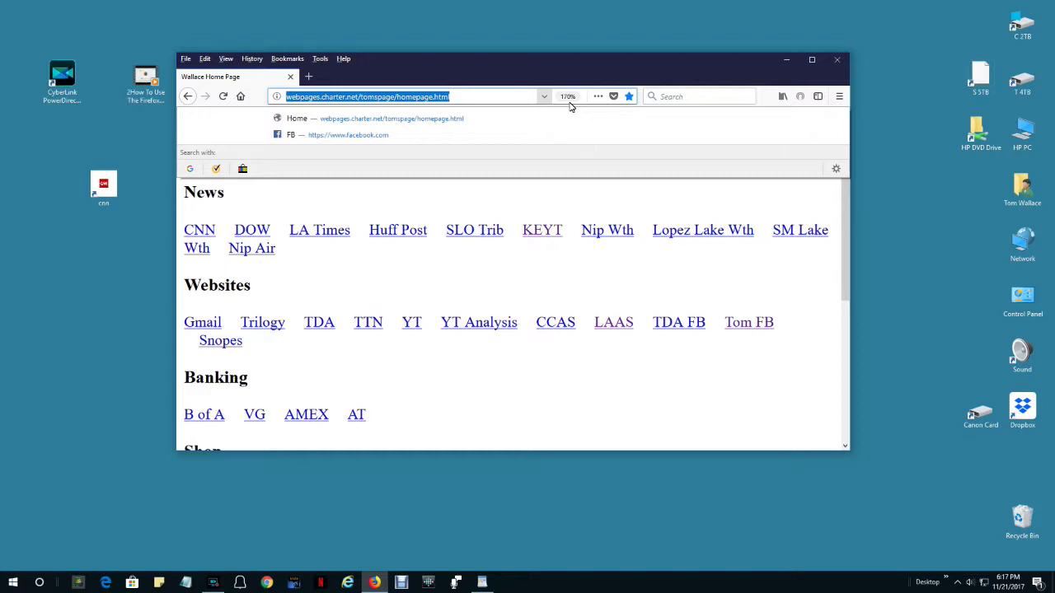
pyautogui.hotkey('ctrl', '-')
pyautogui.hotkey('ctrl', '-')
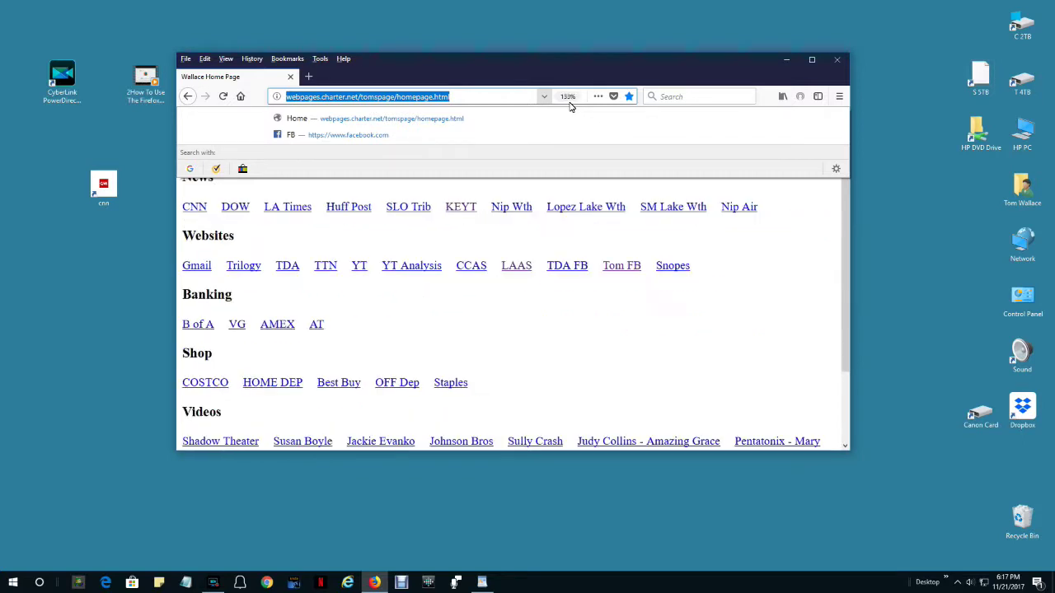
pyautogui.hotkey('ctrl', '-')
pyautogui.hotkey('ctrl', '-')
pyautogui.hotkey('ctrl', '-')
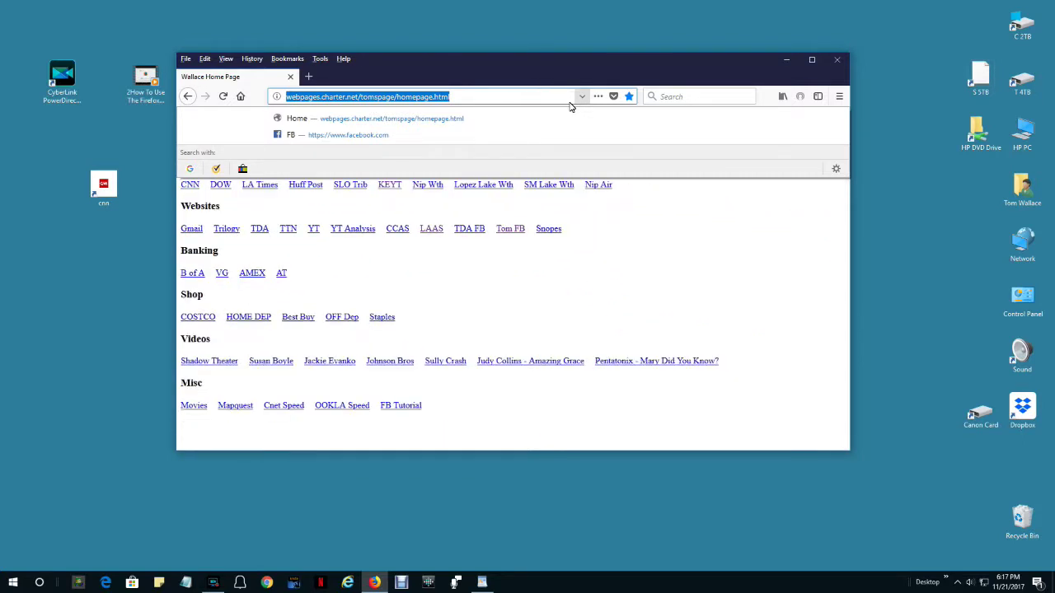
pyautogui.hotkey('ctrl', '-')
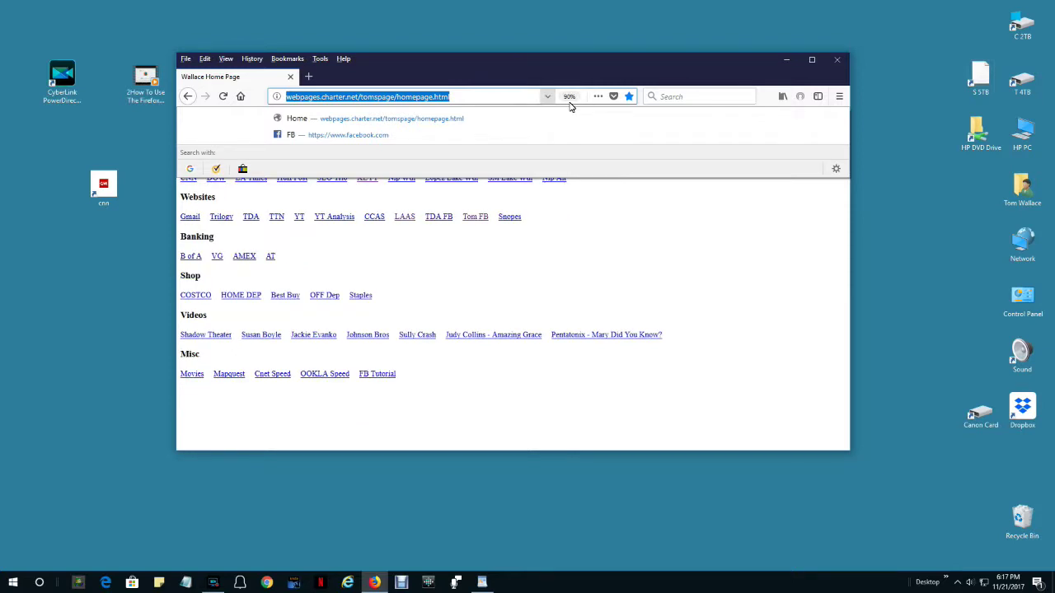
# - Zoom the home page in to 150%
pyautogui.hotkey('ctrl', '+')
pyautogui.hotkey('ctrl', '+')
pyautogui.hotkey('ctrl', '+')
pyautogui.hotkey('ctrl', '+')
pyautogui.hotkey('ctrl', '+')
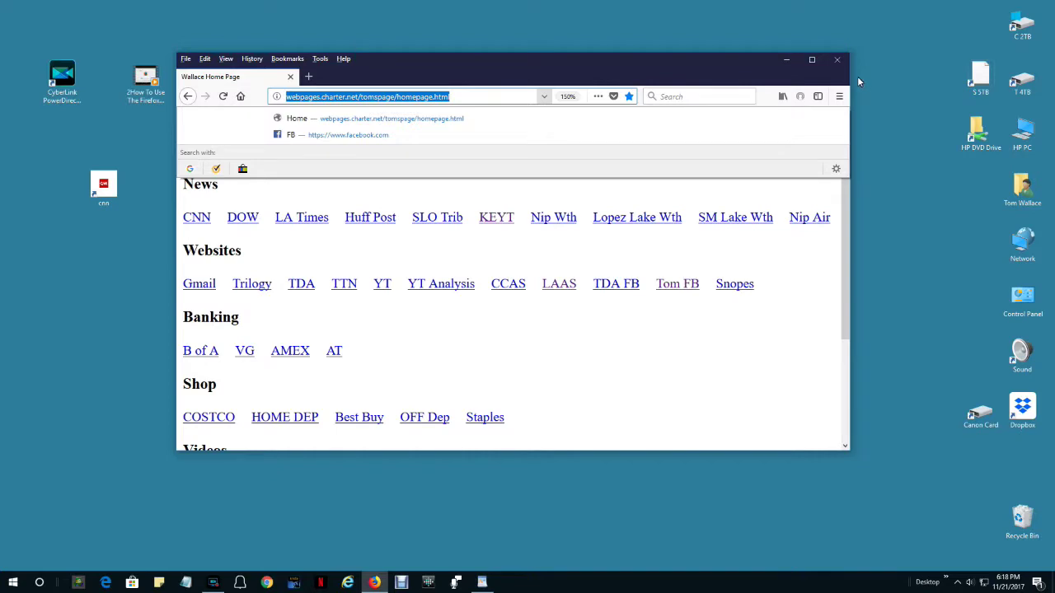
# - Maximize the browser window and zoom the home page in to 170%
pyautogui.press('super+Up')
pyautogui.hotkey('ctrl', '+')
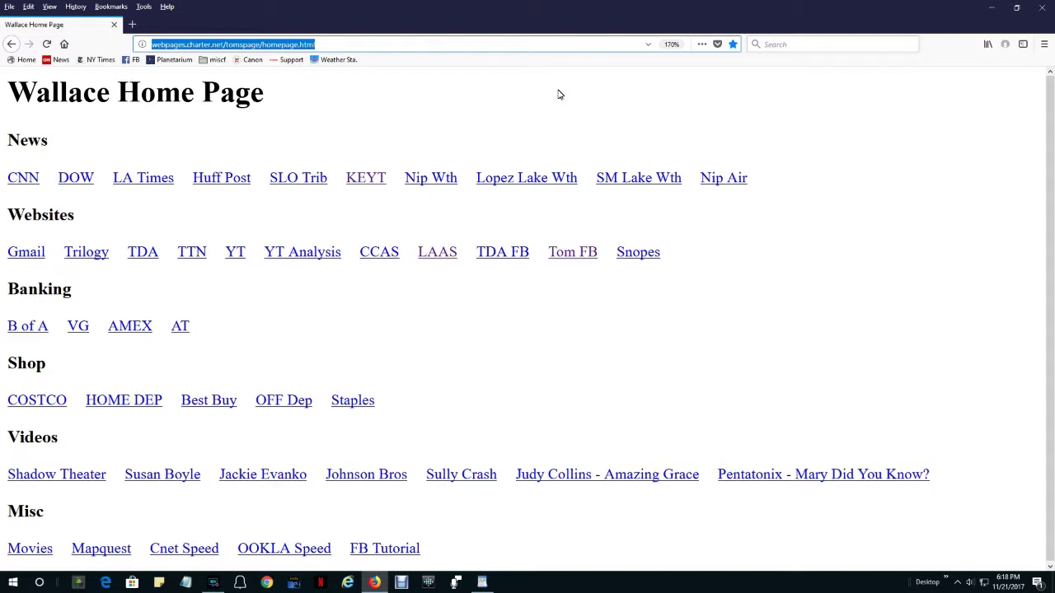
# - Copy the home page's link, then try e-mailing the page link through Gmail and discard the draft message
pyautogui.click(701, 44)
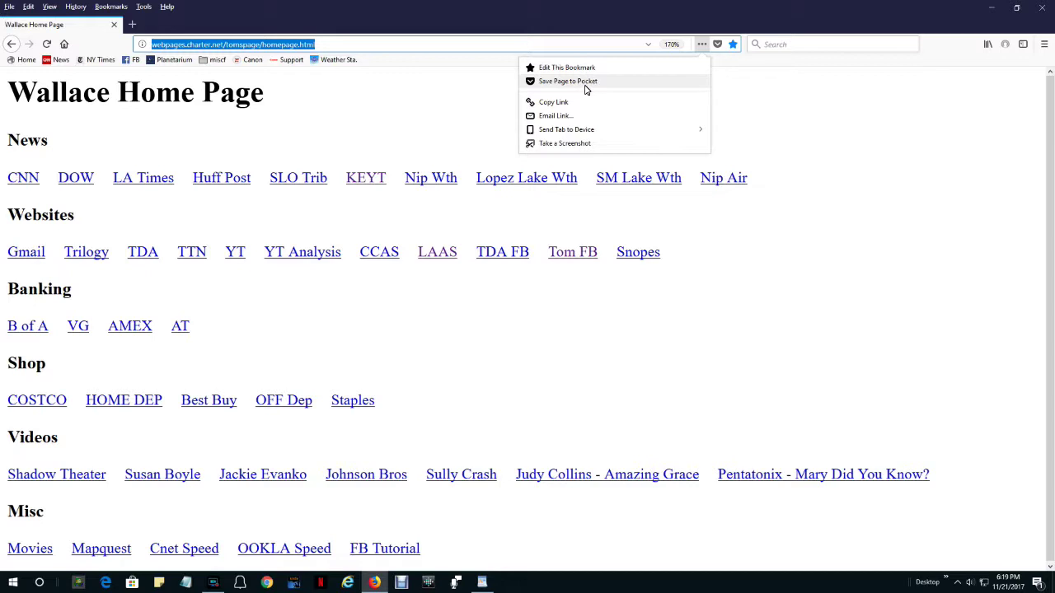
pyautogui.click(560, 103)
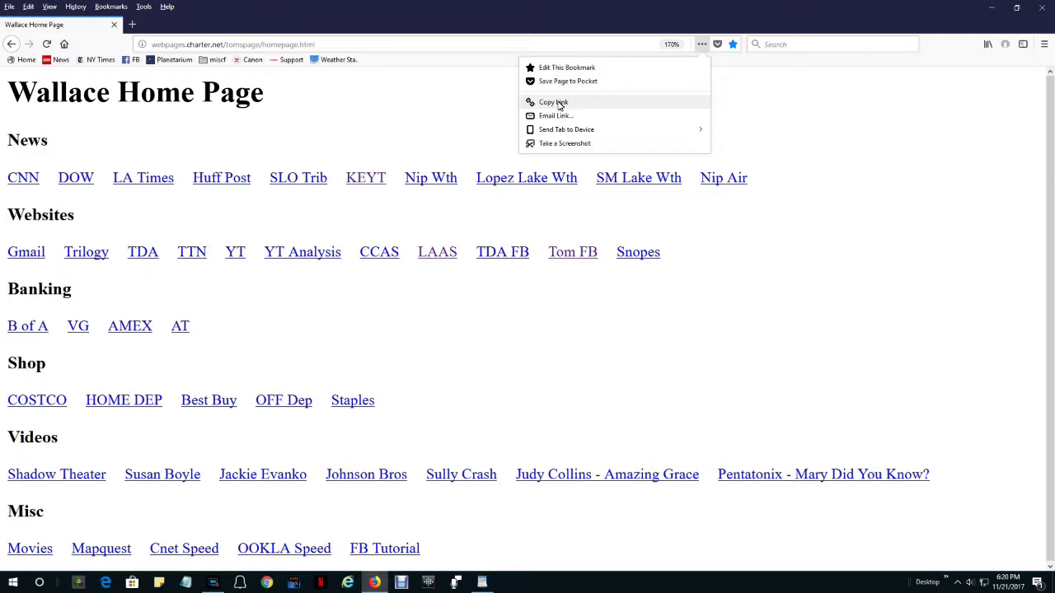
pyautogui.click(554, 115)
pyautogui.click(701, 46)
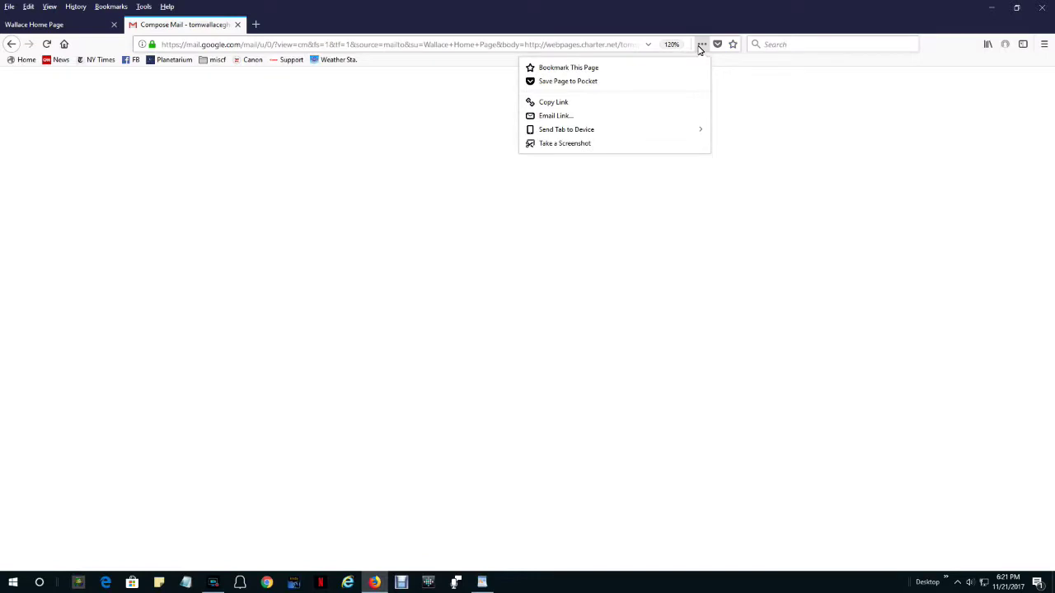
pyautogui.click(549, 116)
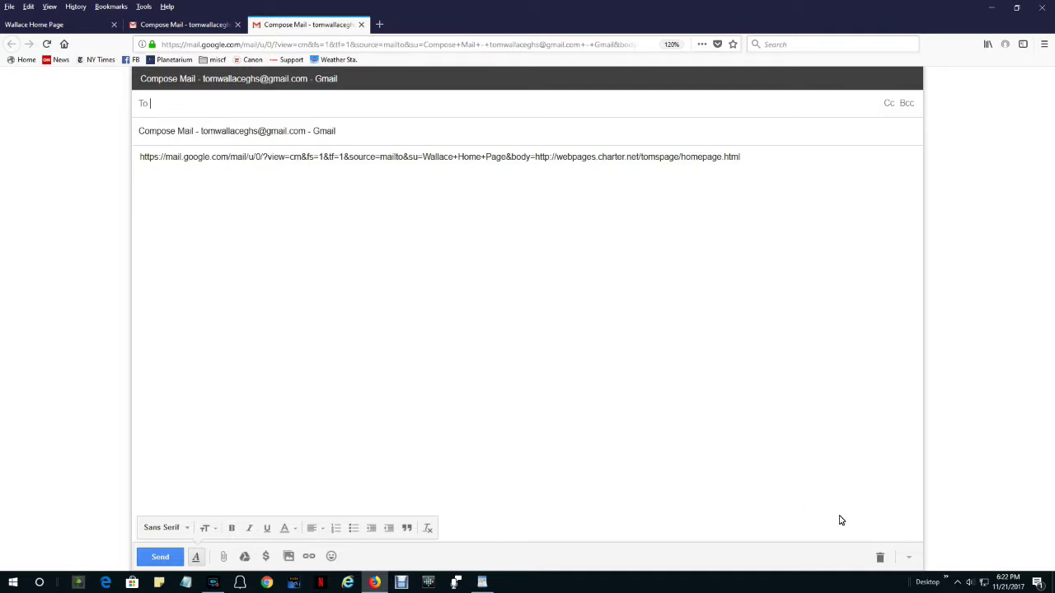
pyautogui.click(881, 560)
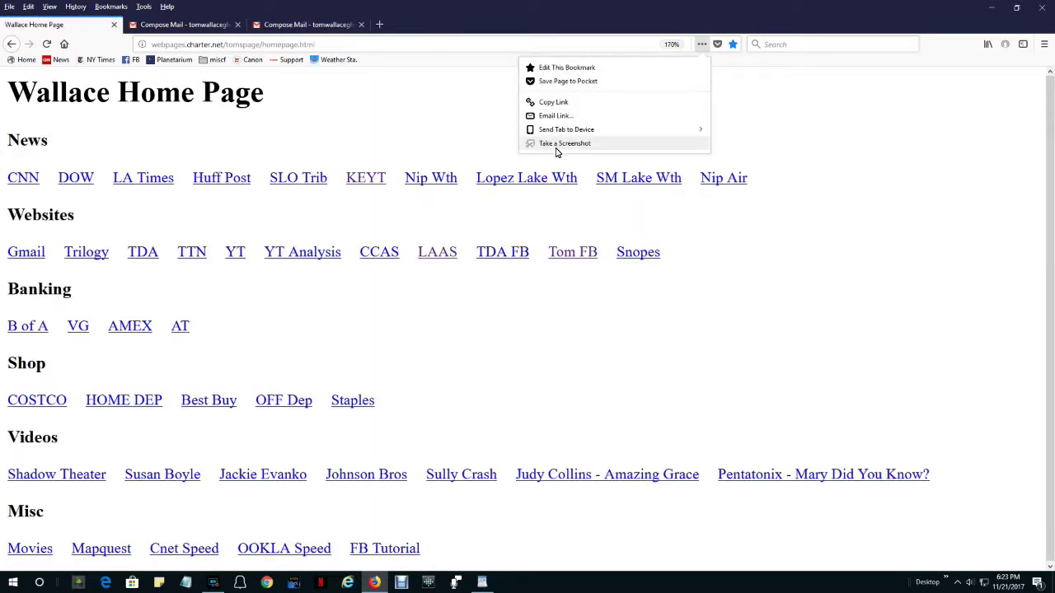
# - Take a screenshot of a home page region spanning the Websites through Videos links and save it online
pyautogui.click(556, 149)
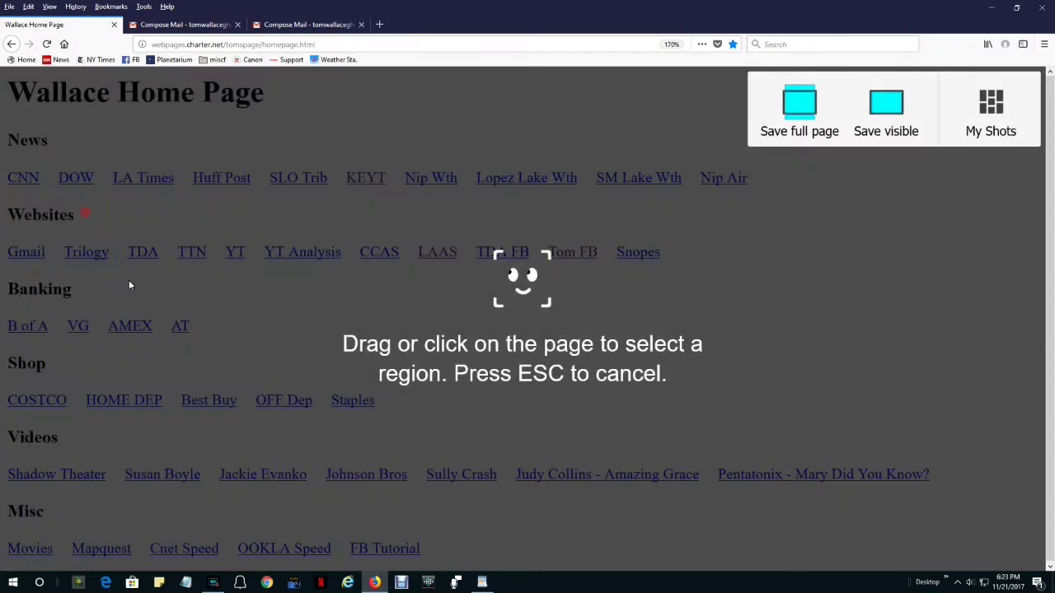
pyautogui.moveTo(85, 213); pyautogui.dragTo(560, 506)
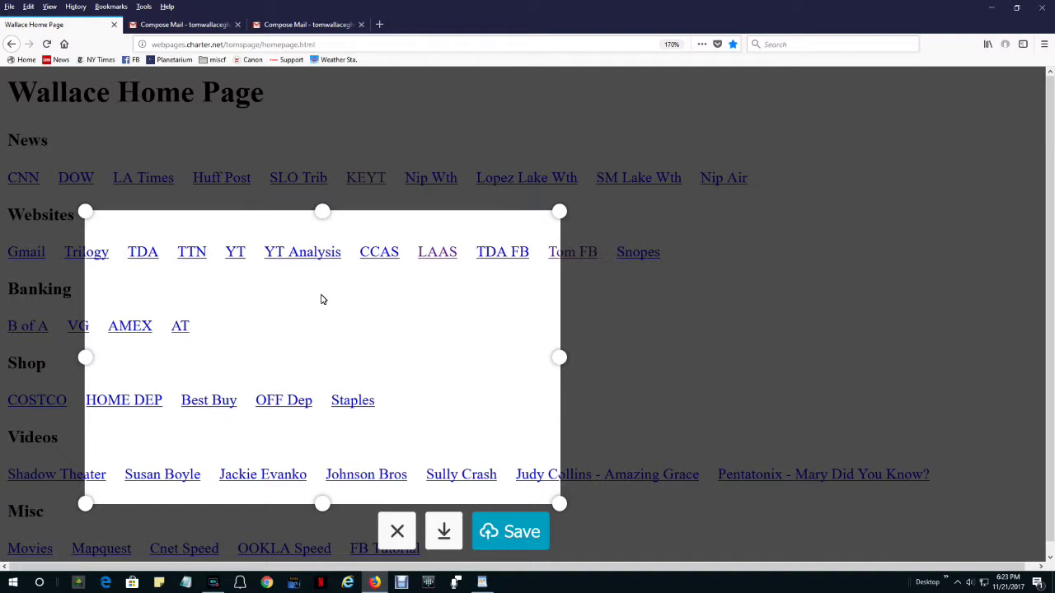
pyautogui.click(520, 536)
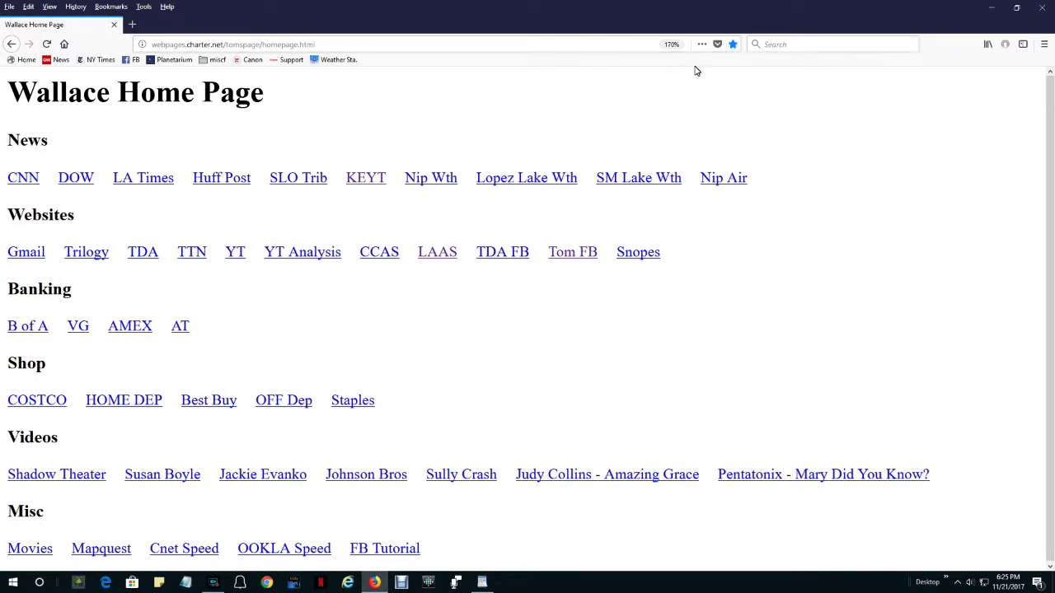
# - View the home page's bookmark name, folder and tags, and close the bookmark editor without changes
pyautogui.click(736, 48)
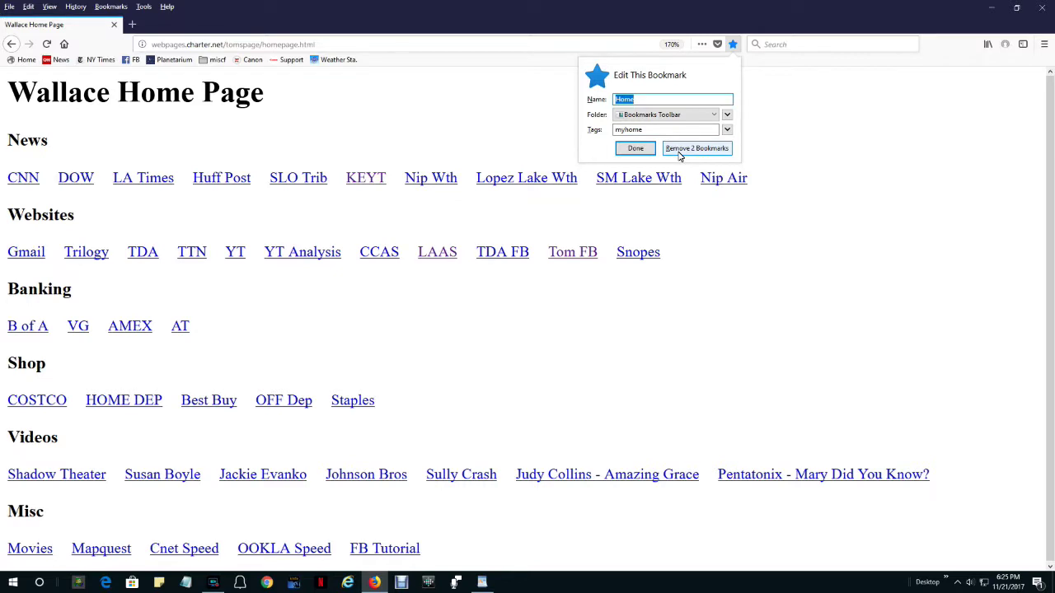
pyautogui.press('Escape')
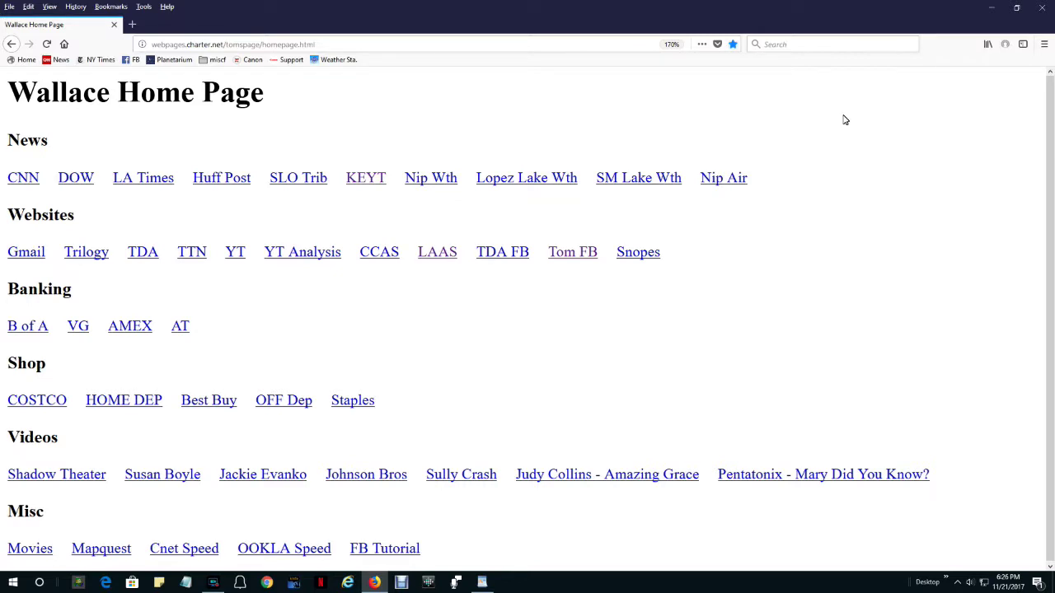
# - Run a Google search for snopes.com from the browser's separate search box
pyautogui.click(796, 45)
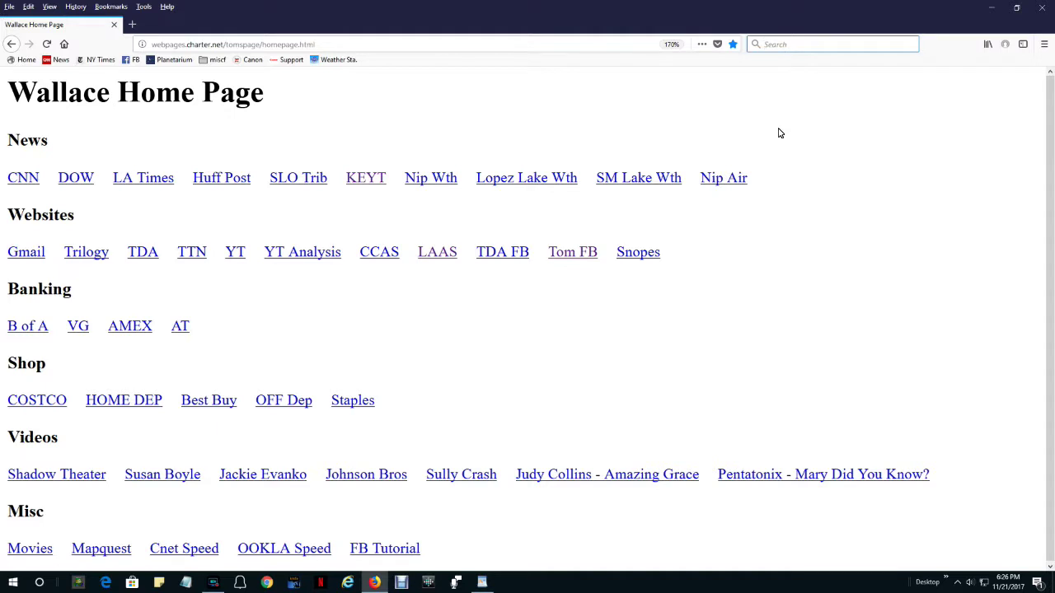
pyautogui.write('snopes.com')
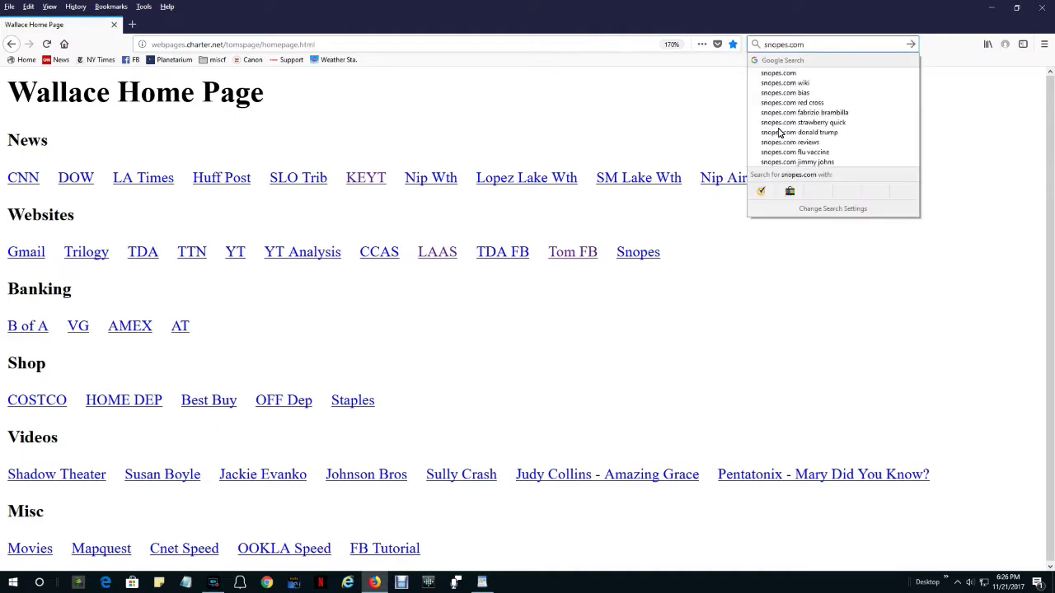
pyautogui.press('Return')
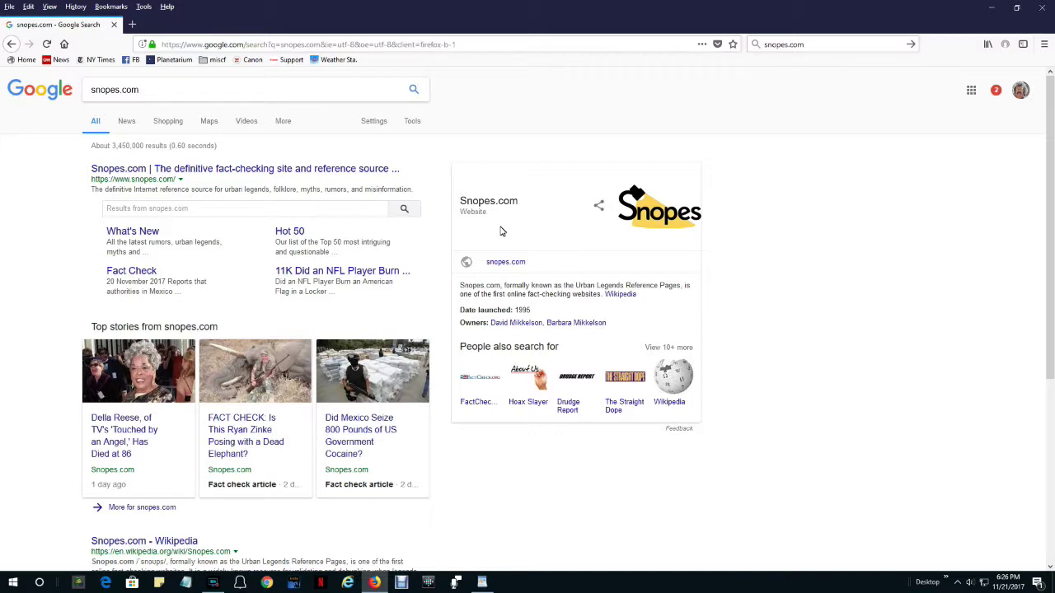
# - Go directly to the snopes.com website by entering its address
pyautogui.click(224, 45)
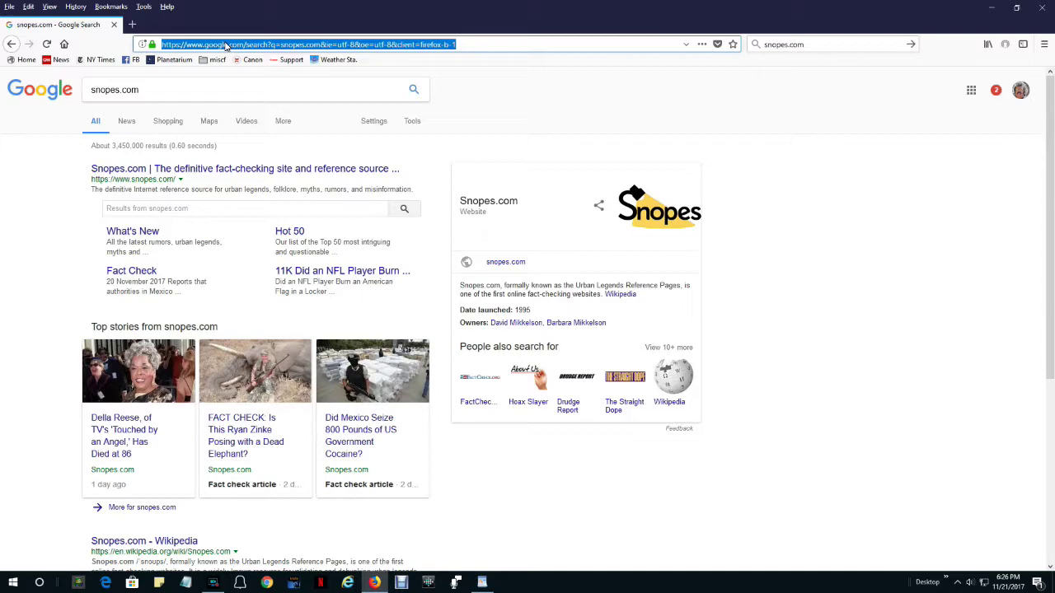
pyautogui.write('snopes.com')
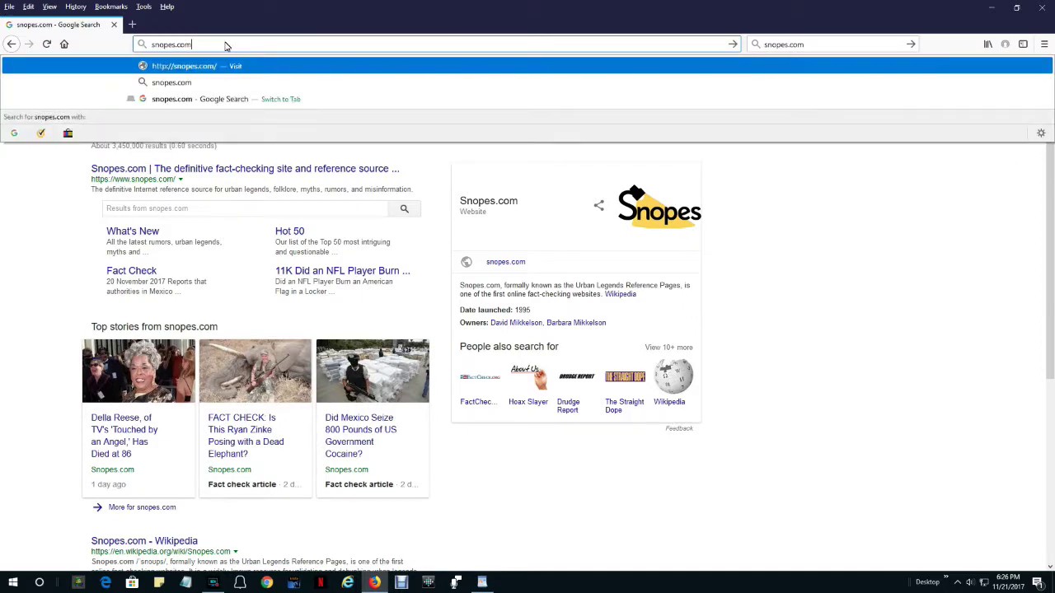
pyautogui.press('Return')
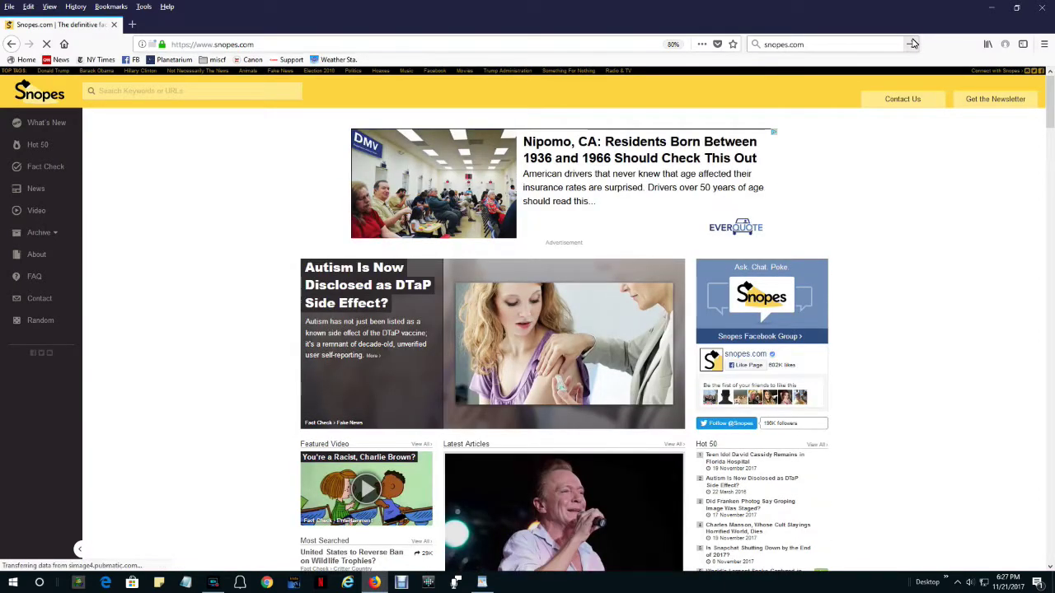
# - Show the library and cancel the request to open the Snopes com.png screenshot download
pyautogui.click(988, 45)
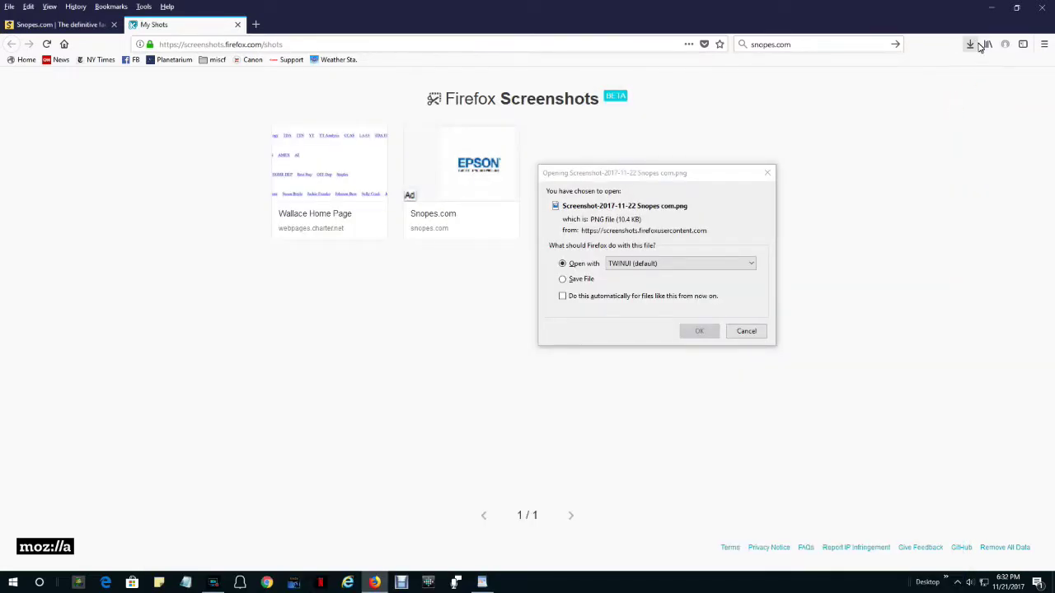
pyautogui.press('Escape')
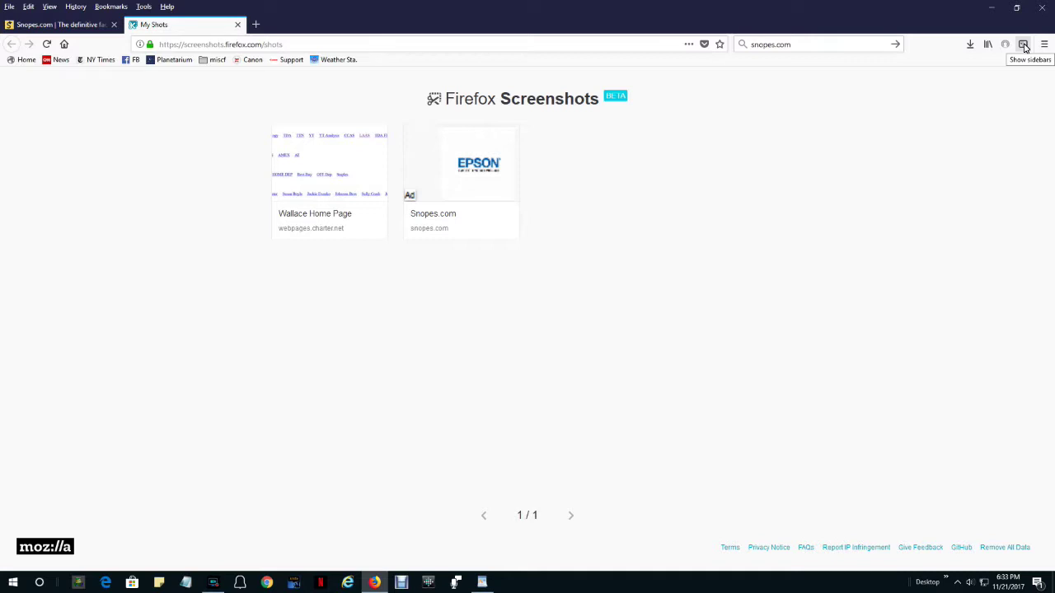
# - Show the bookmarks sidebar, view its display options and close the sidebar
pyautogui.click(1023, 45)
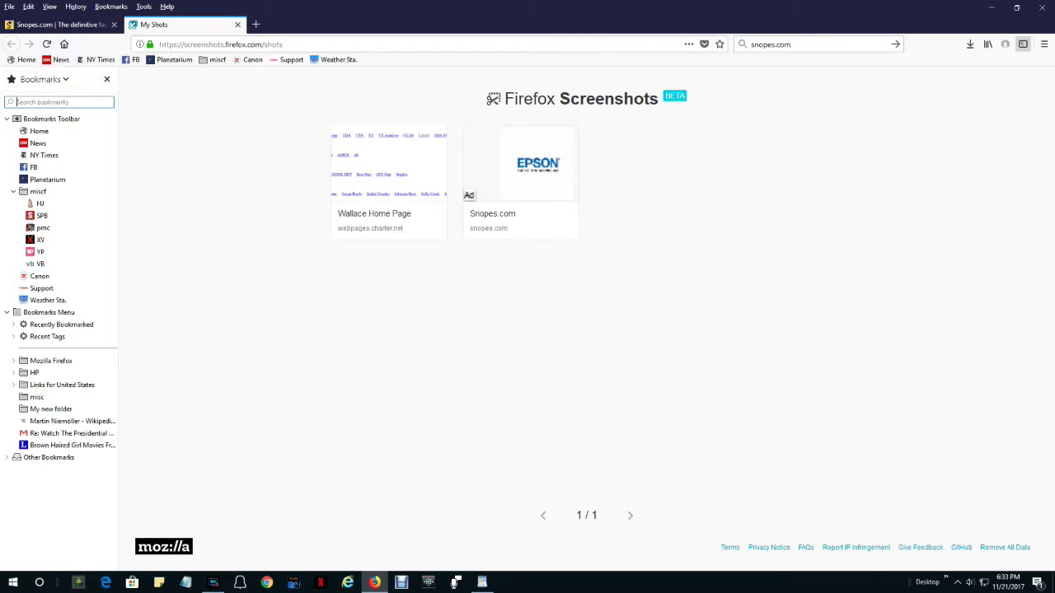
pyautogui.click(66, 80)
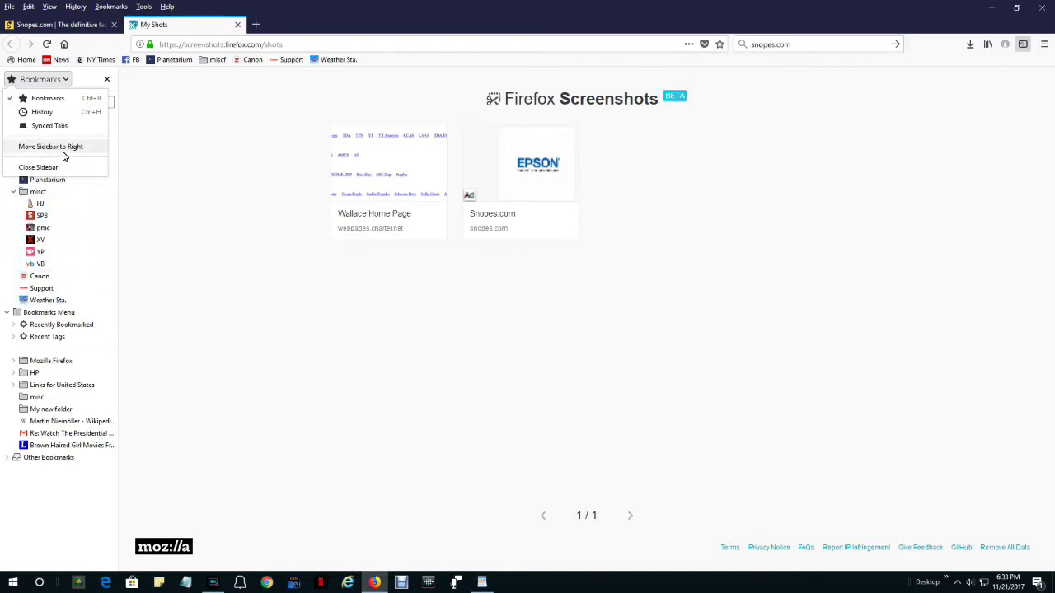
pyautogui.click(45, 168)
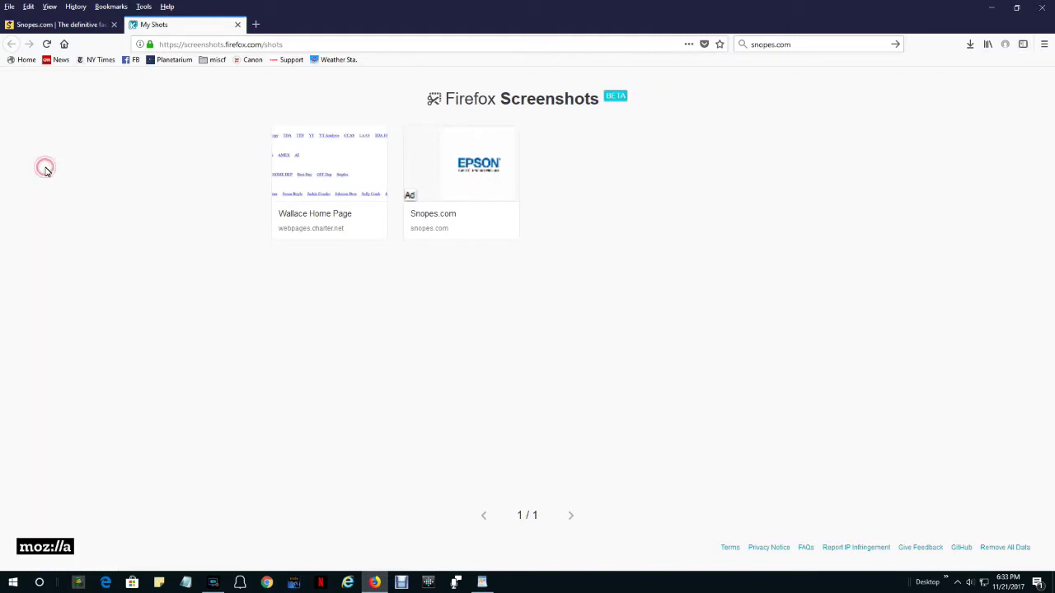
# - Close the My Shots tab and return to the home page using the Home bookmark
pyautogui.hotkey('ctrl', 'w')
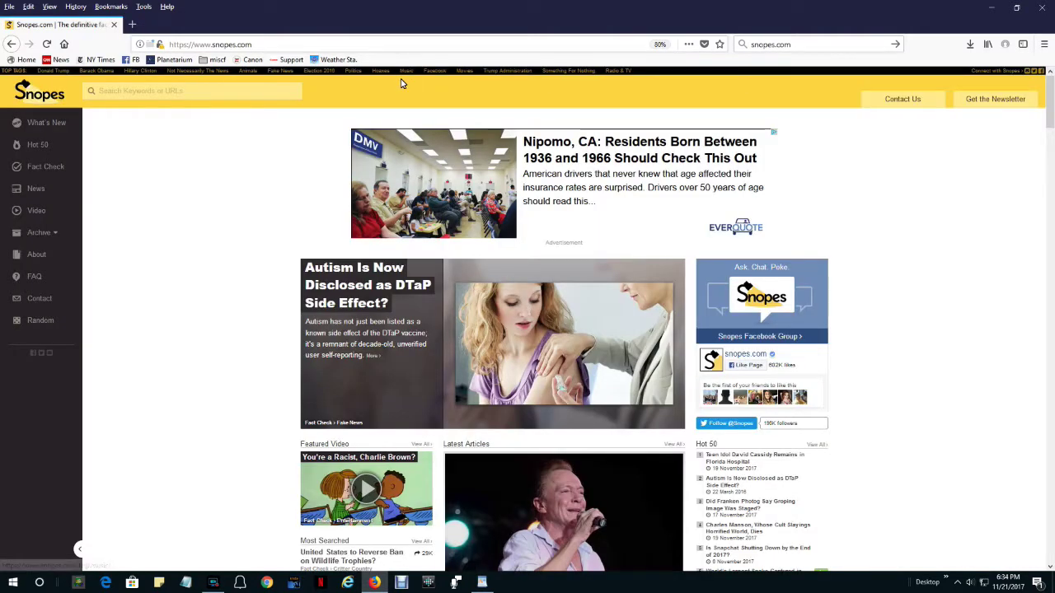
pyautogui.click(25, 59)
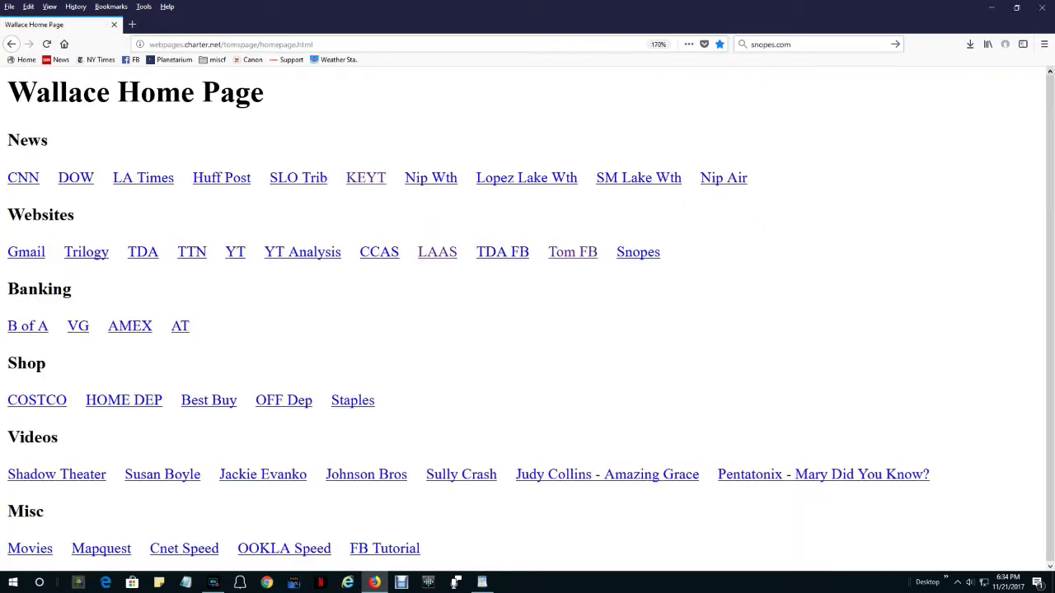
# - Show the browser's main menu of commands and settings
pyautogui.click(1044, 46)
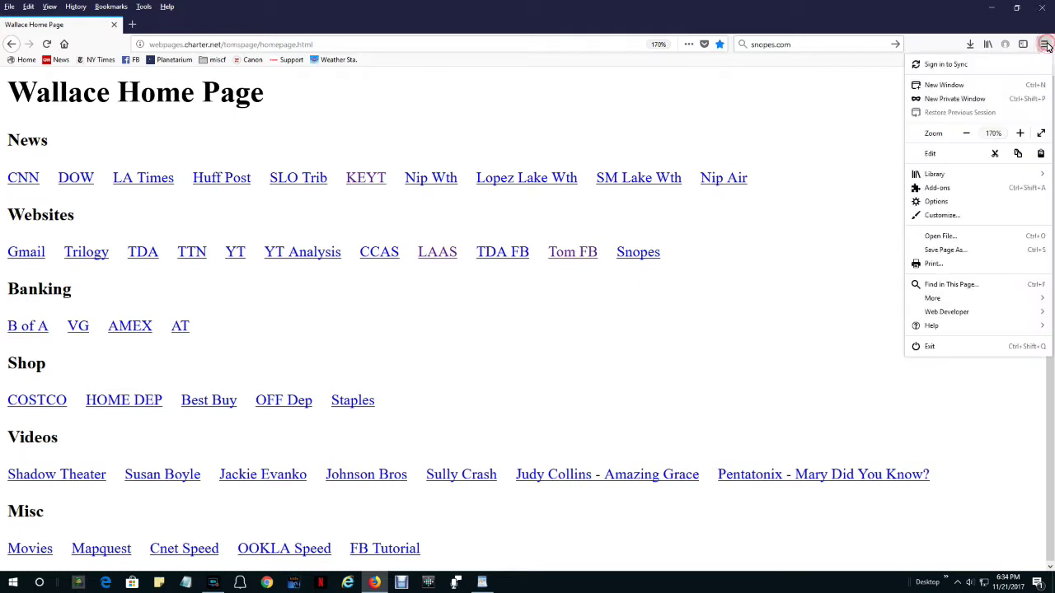